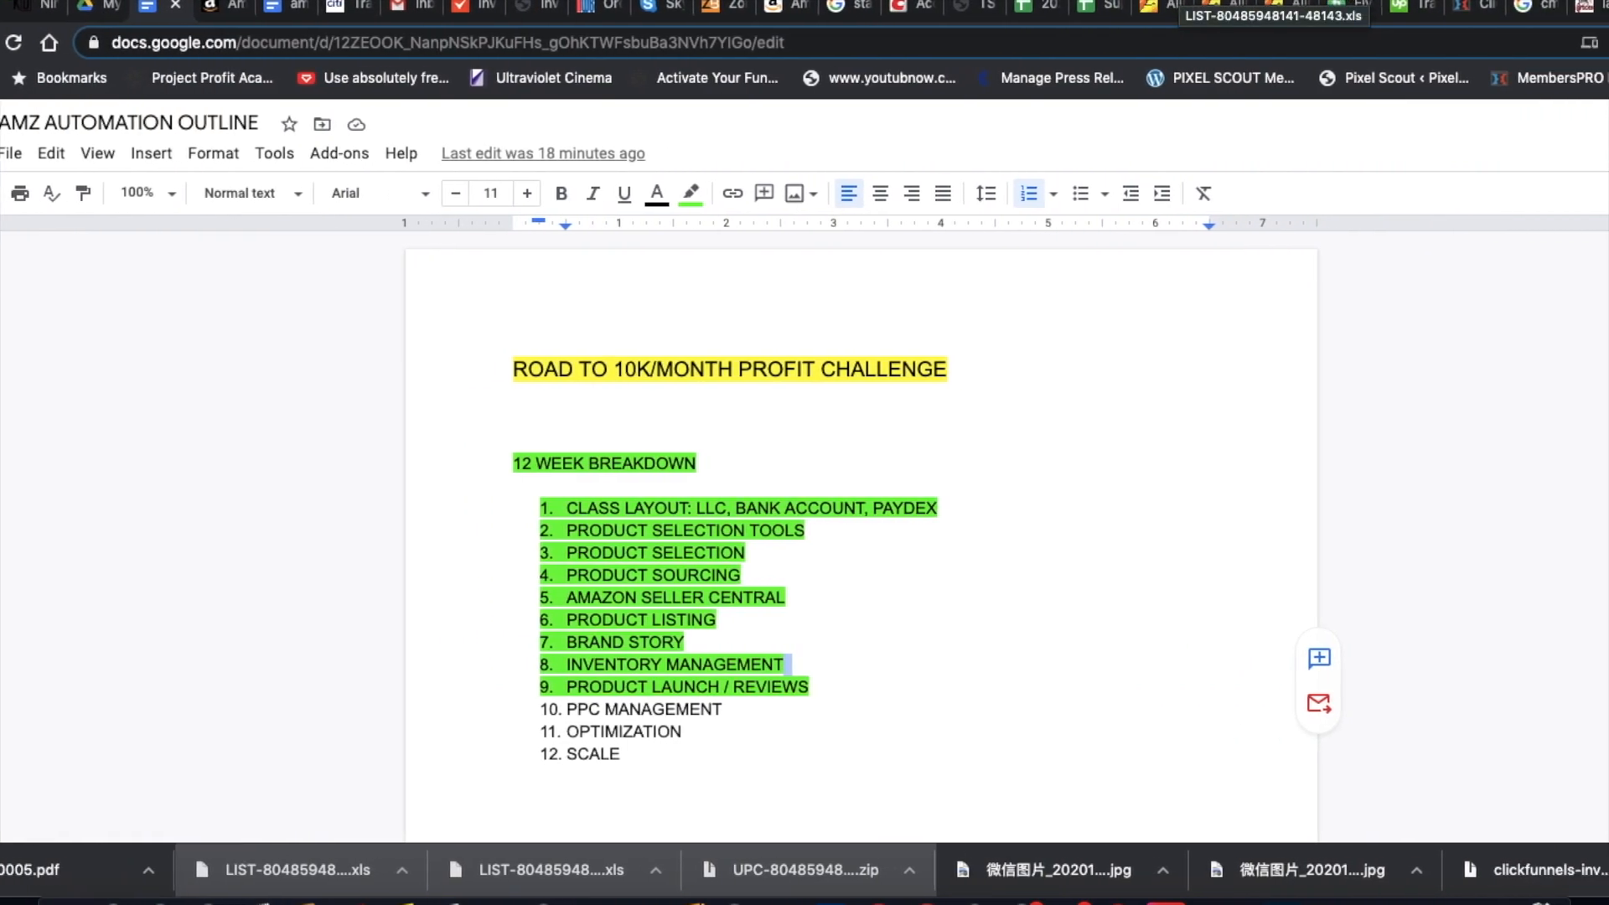
Switch to Amazon Seller Central, go to the advertising Campaign Manager and start a new Sponsored Products campaign.
click(220, 7)
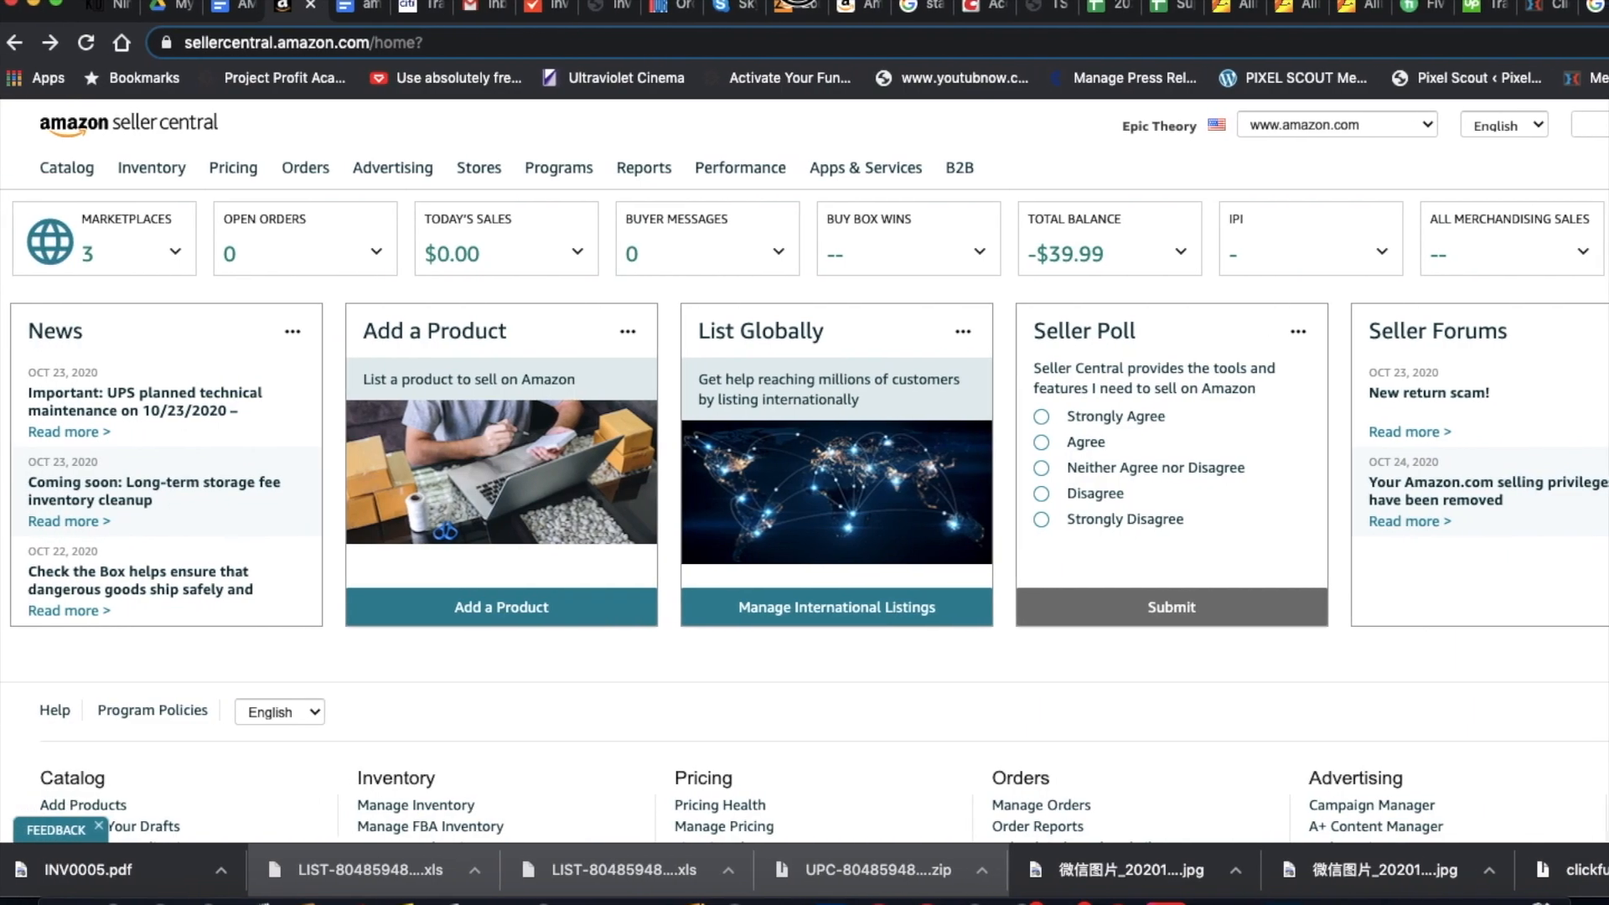
mouse_move(147, 163)
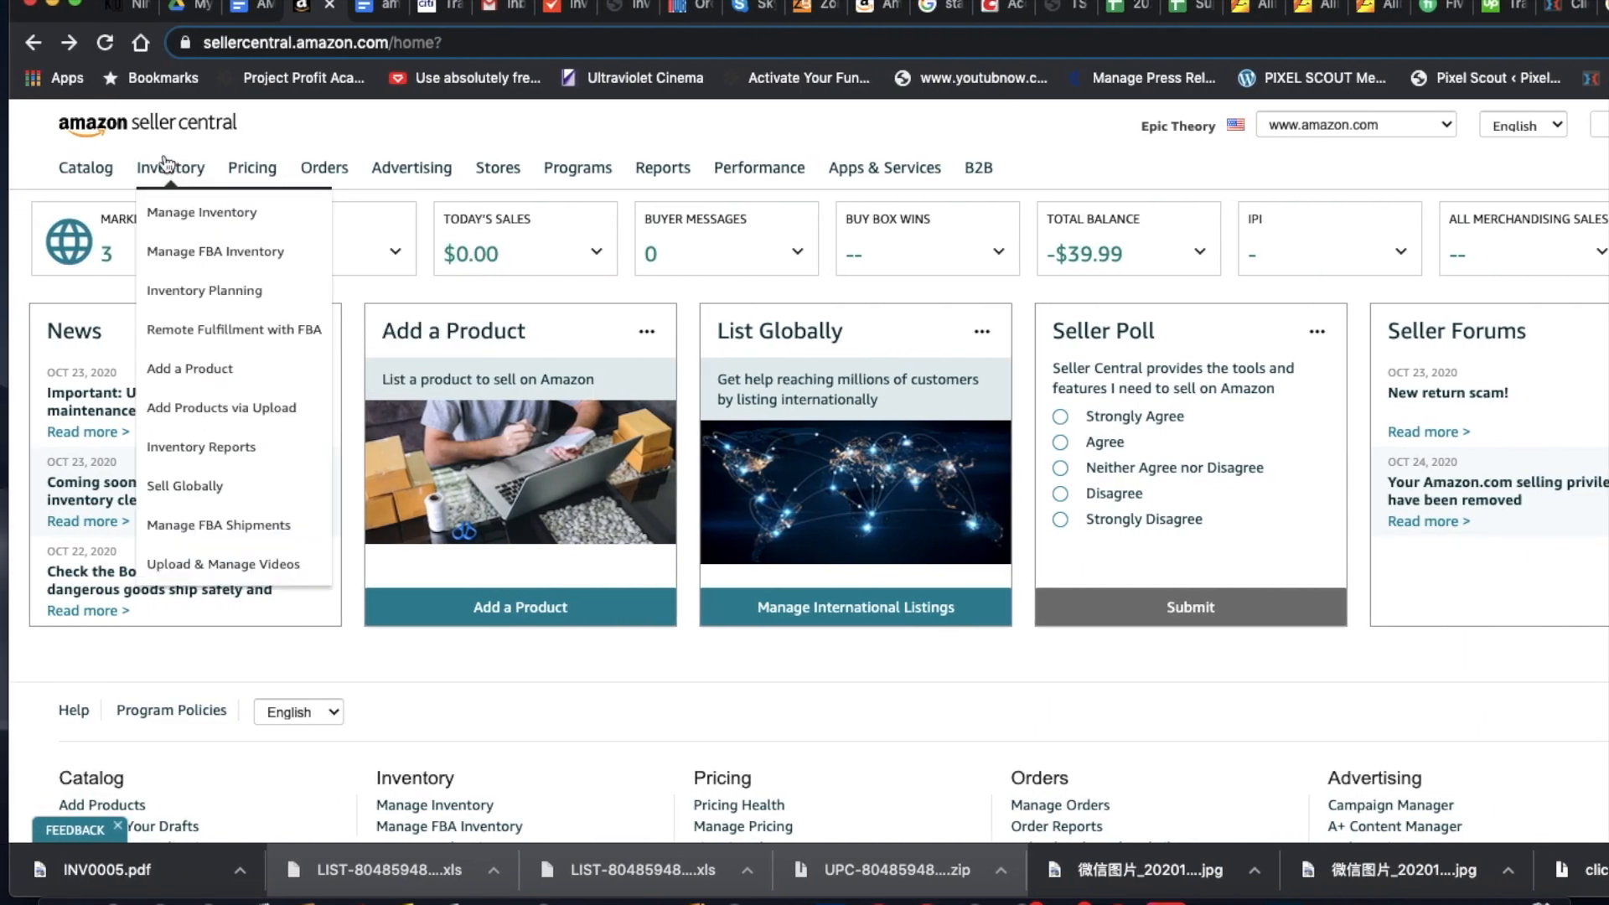
mouse_move(412, 171)
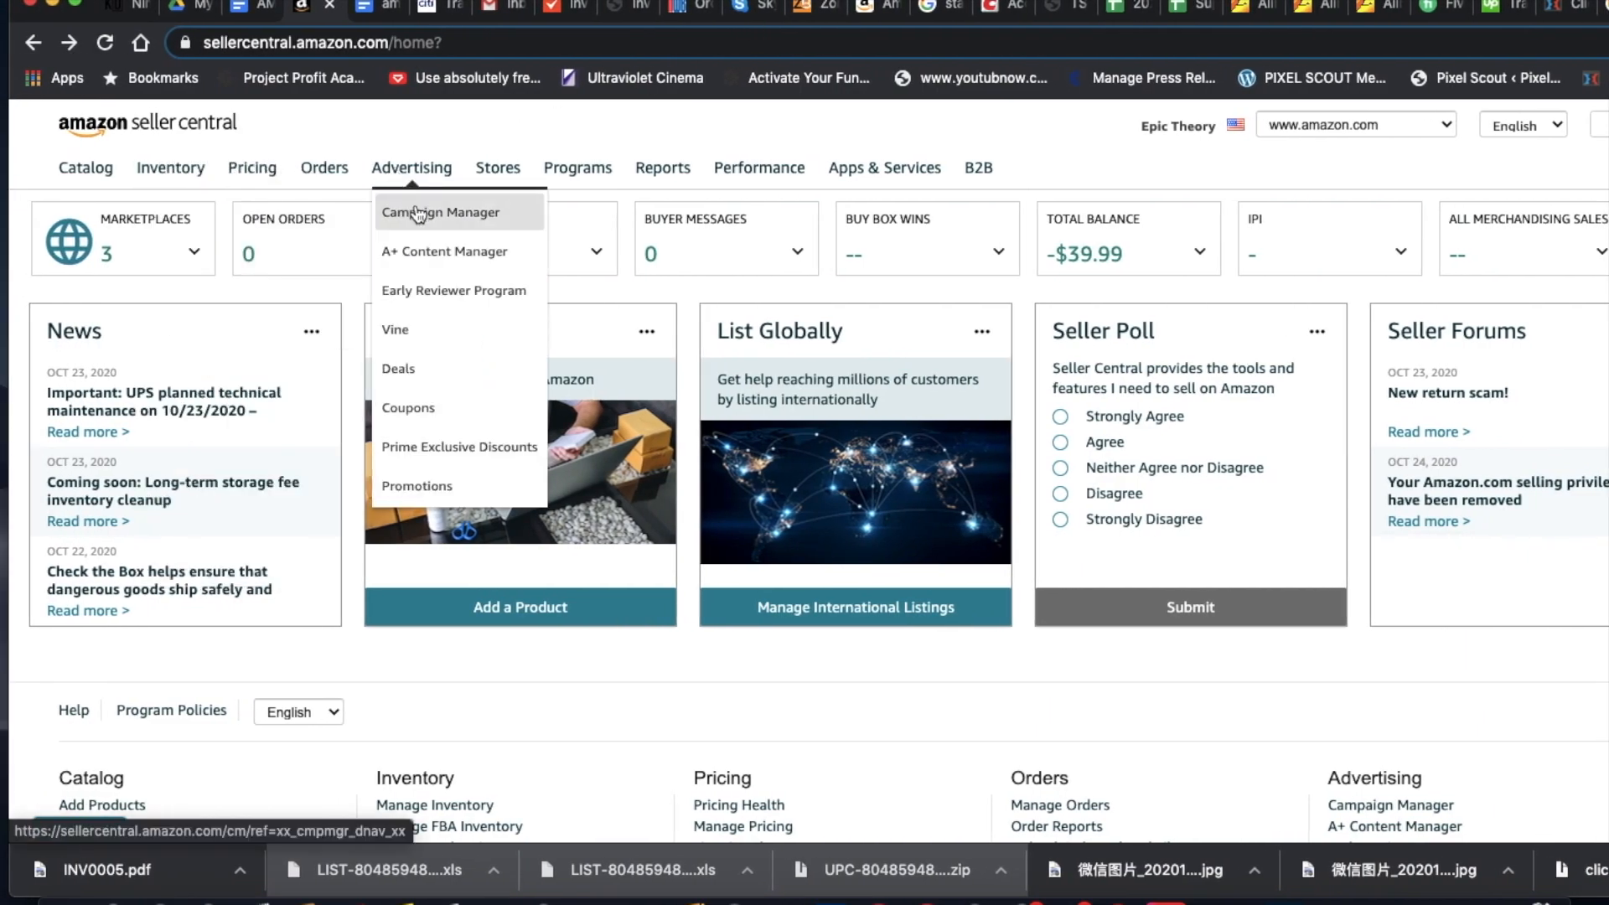
click(426, 224)
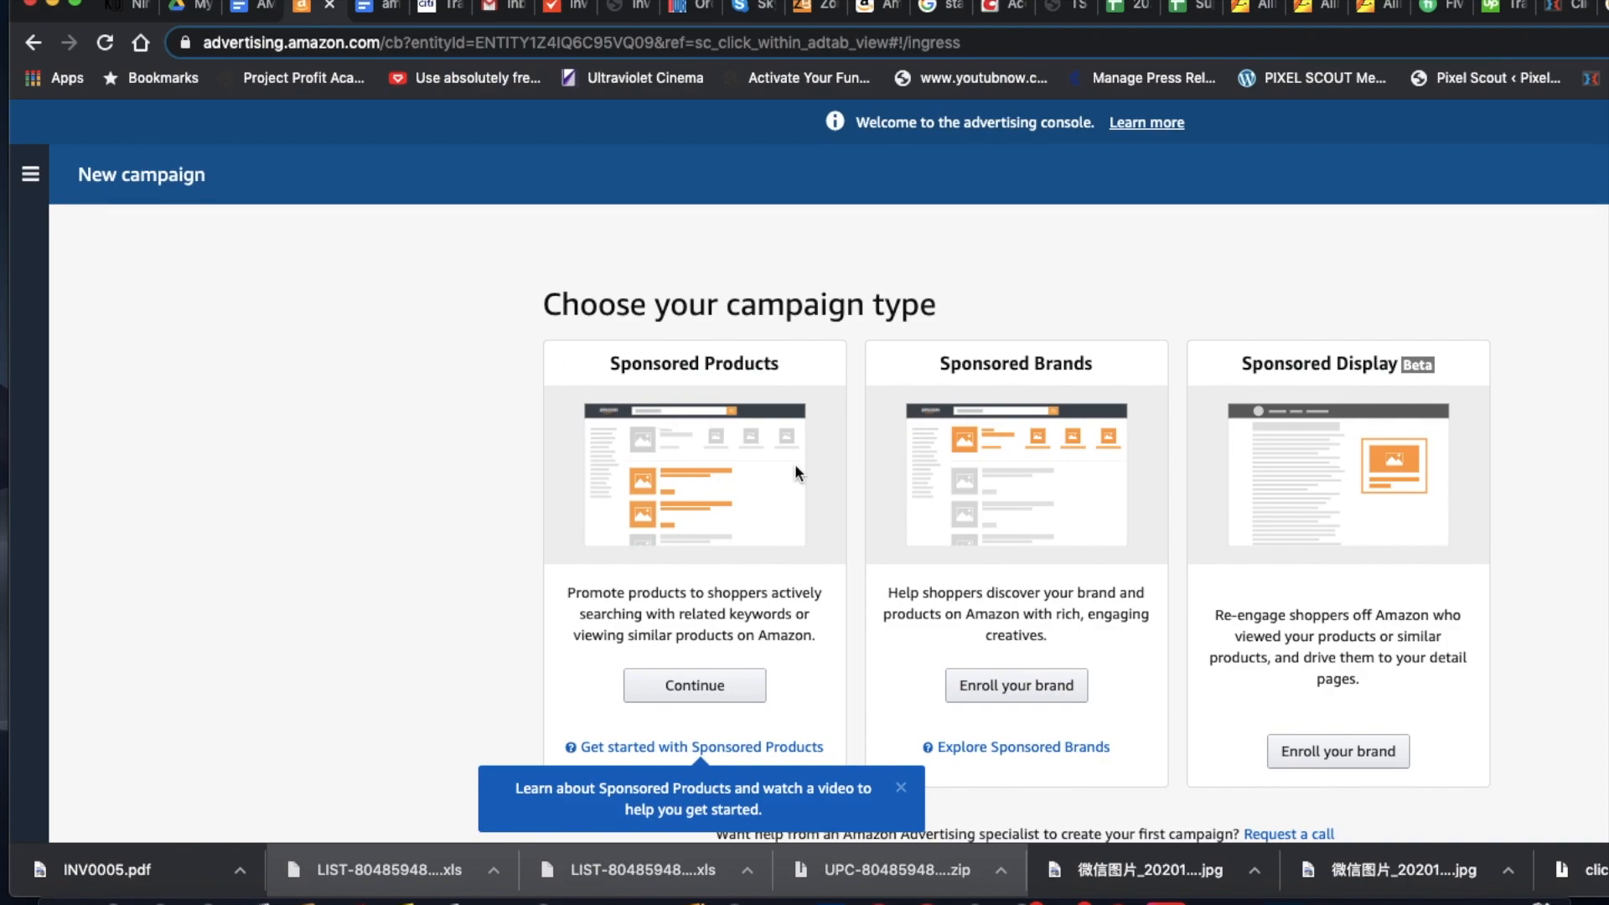
scroll(795, 464, down, 2)
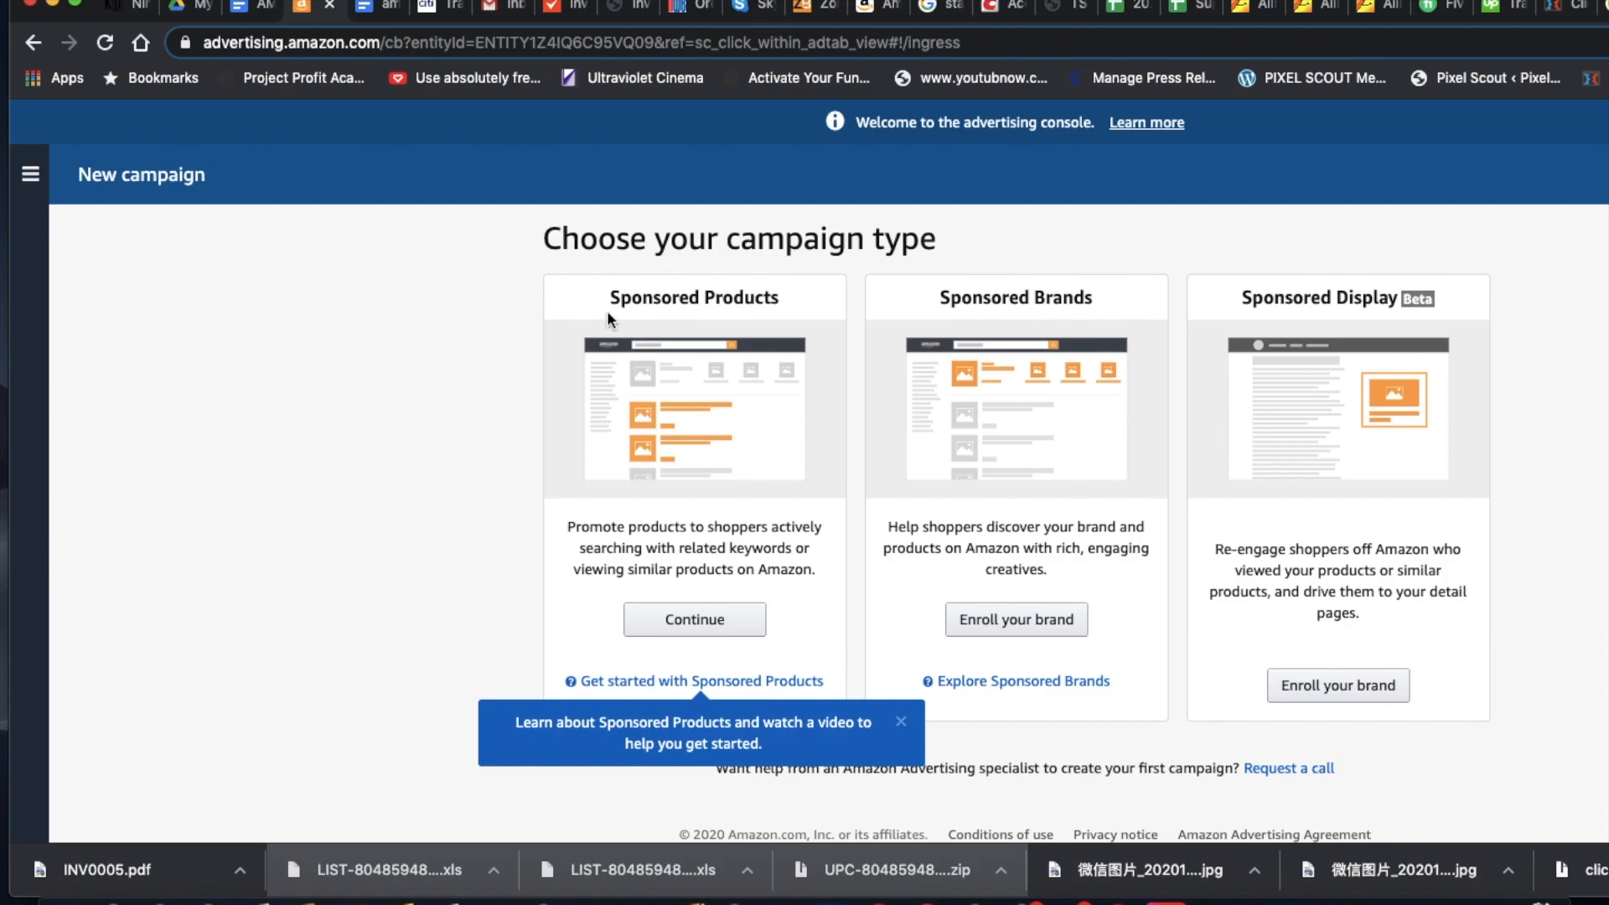
click(710, 620)
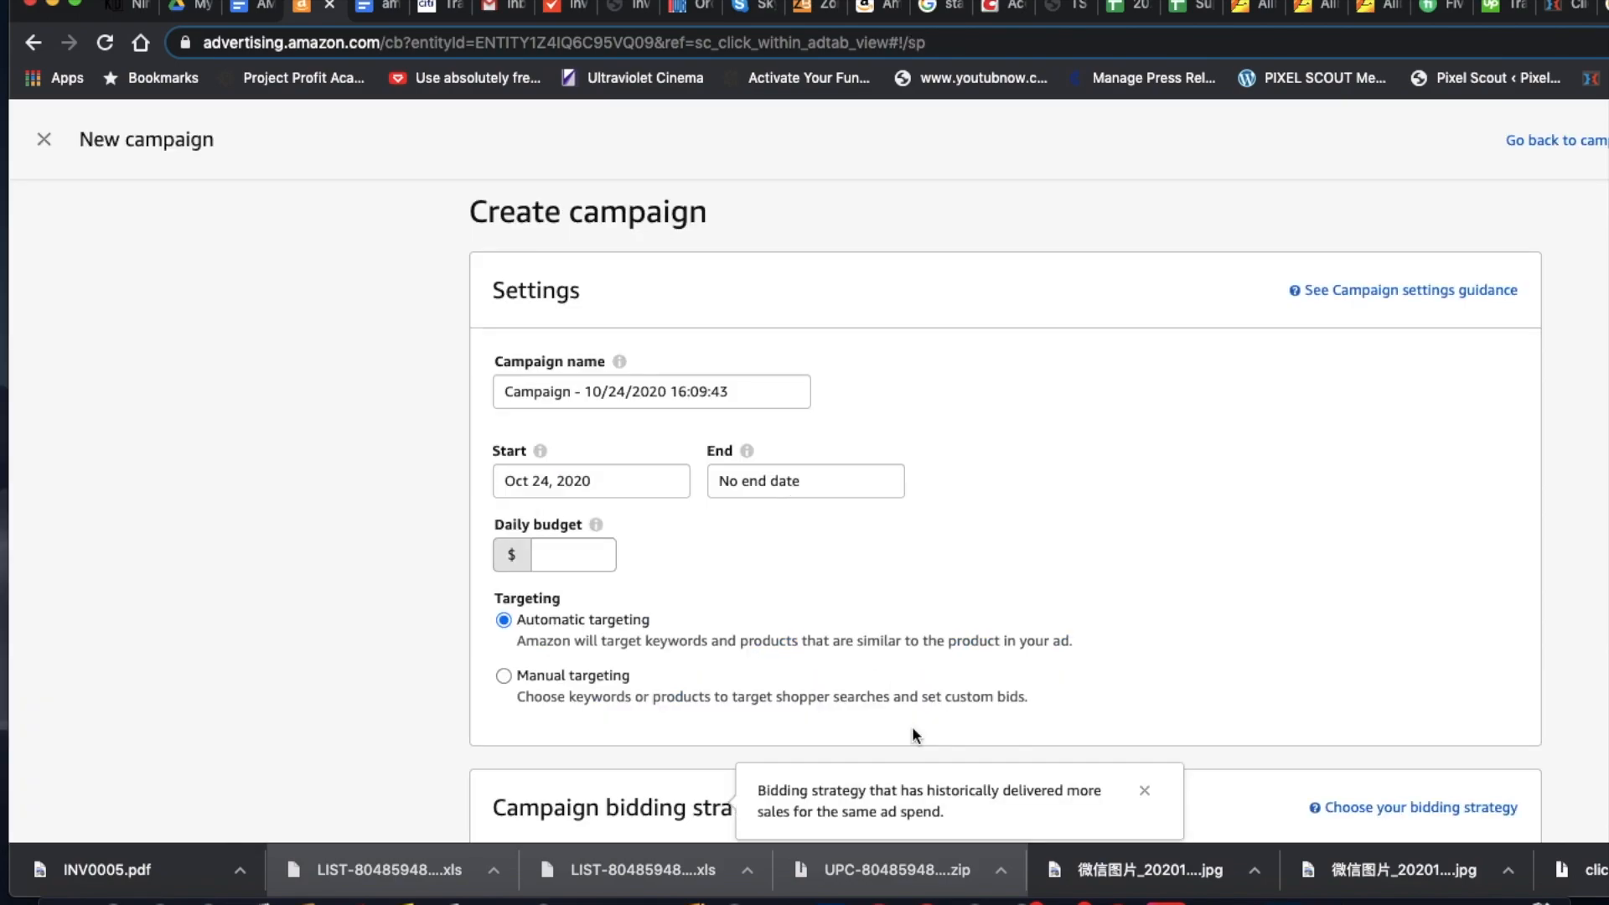
Review the new campaign form from budget, targeting and bidding strategy through ad group, products, default bid and negative keyword targeting.
scroll(882, 556, down, 4)
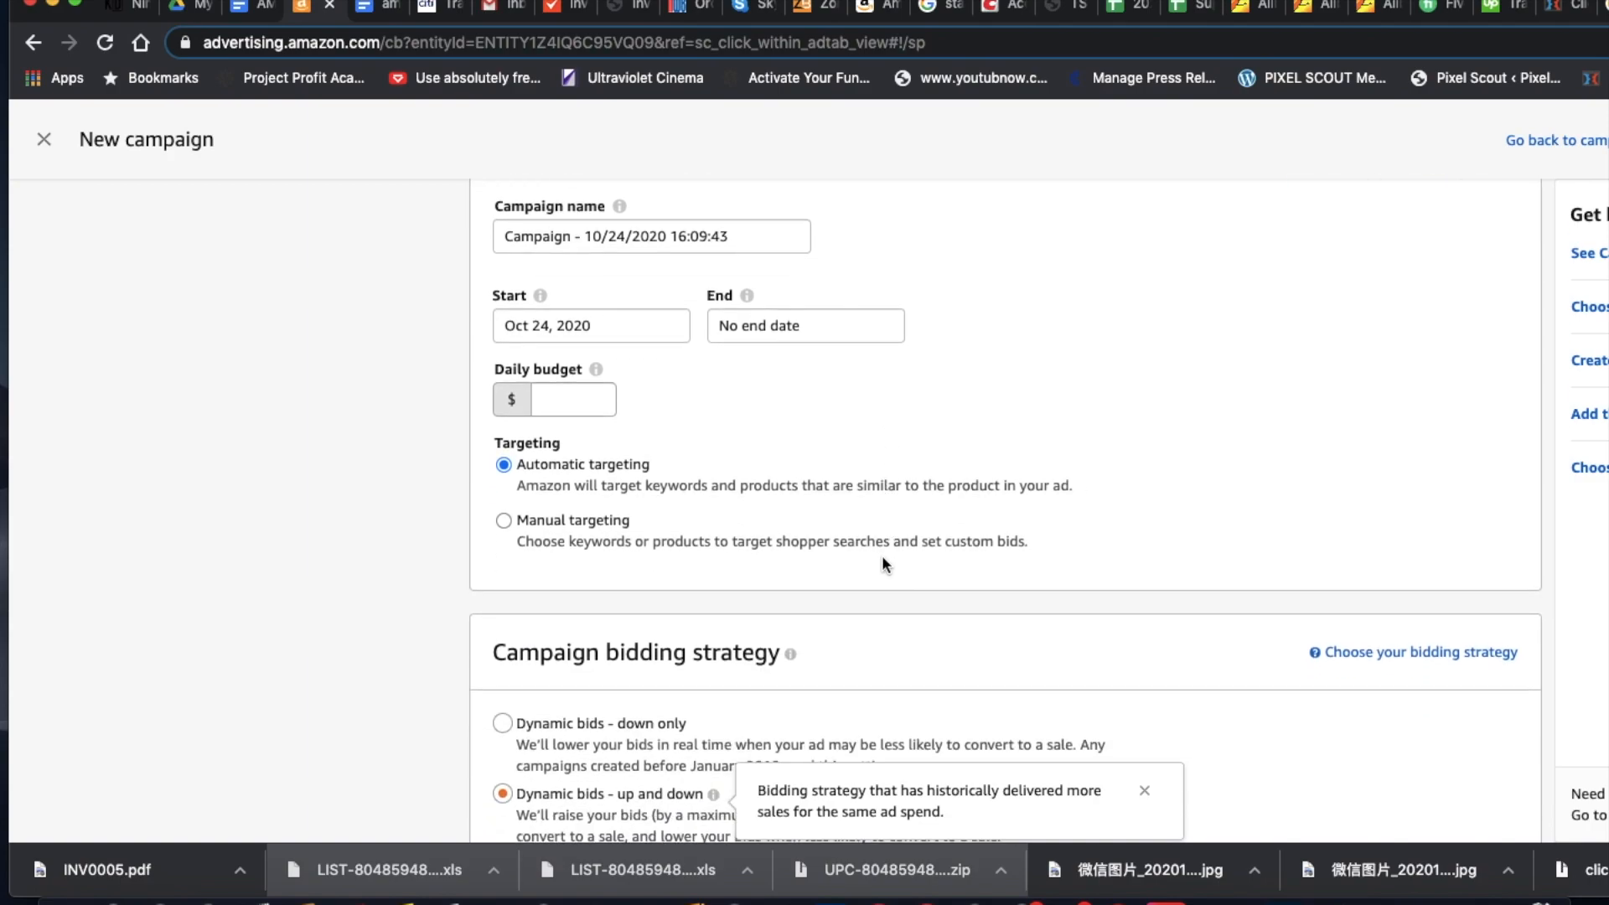
scroll(884, 556, down, 1)
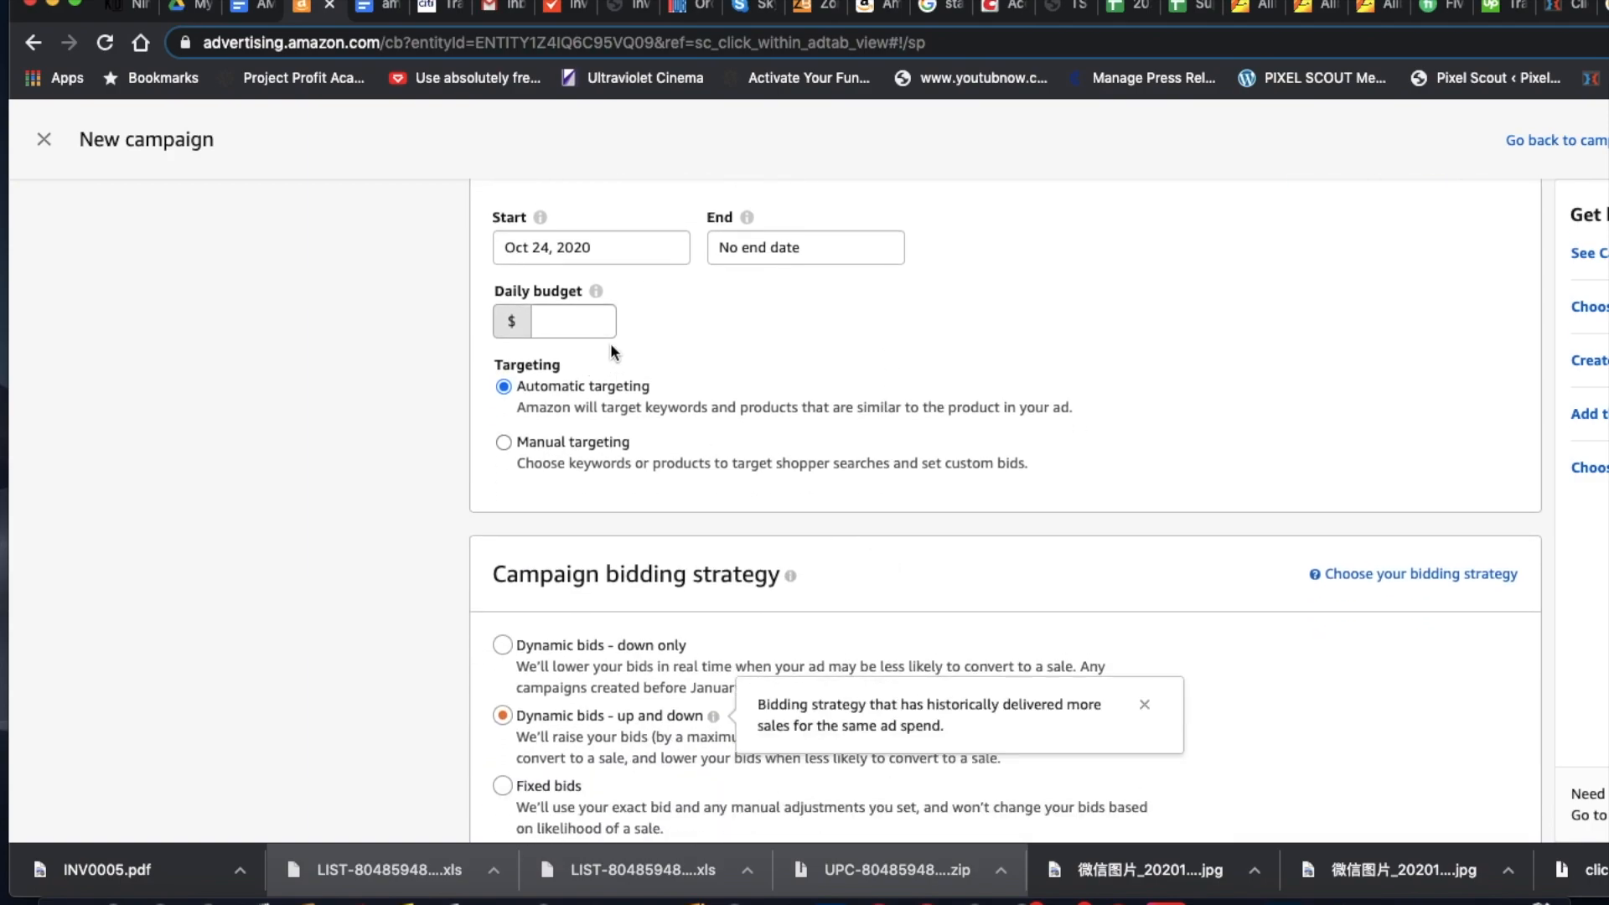
scroll(612, 352, up, 3)
scroll(811, 492, down, 5)
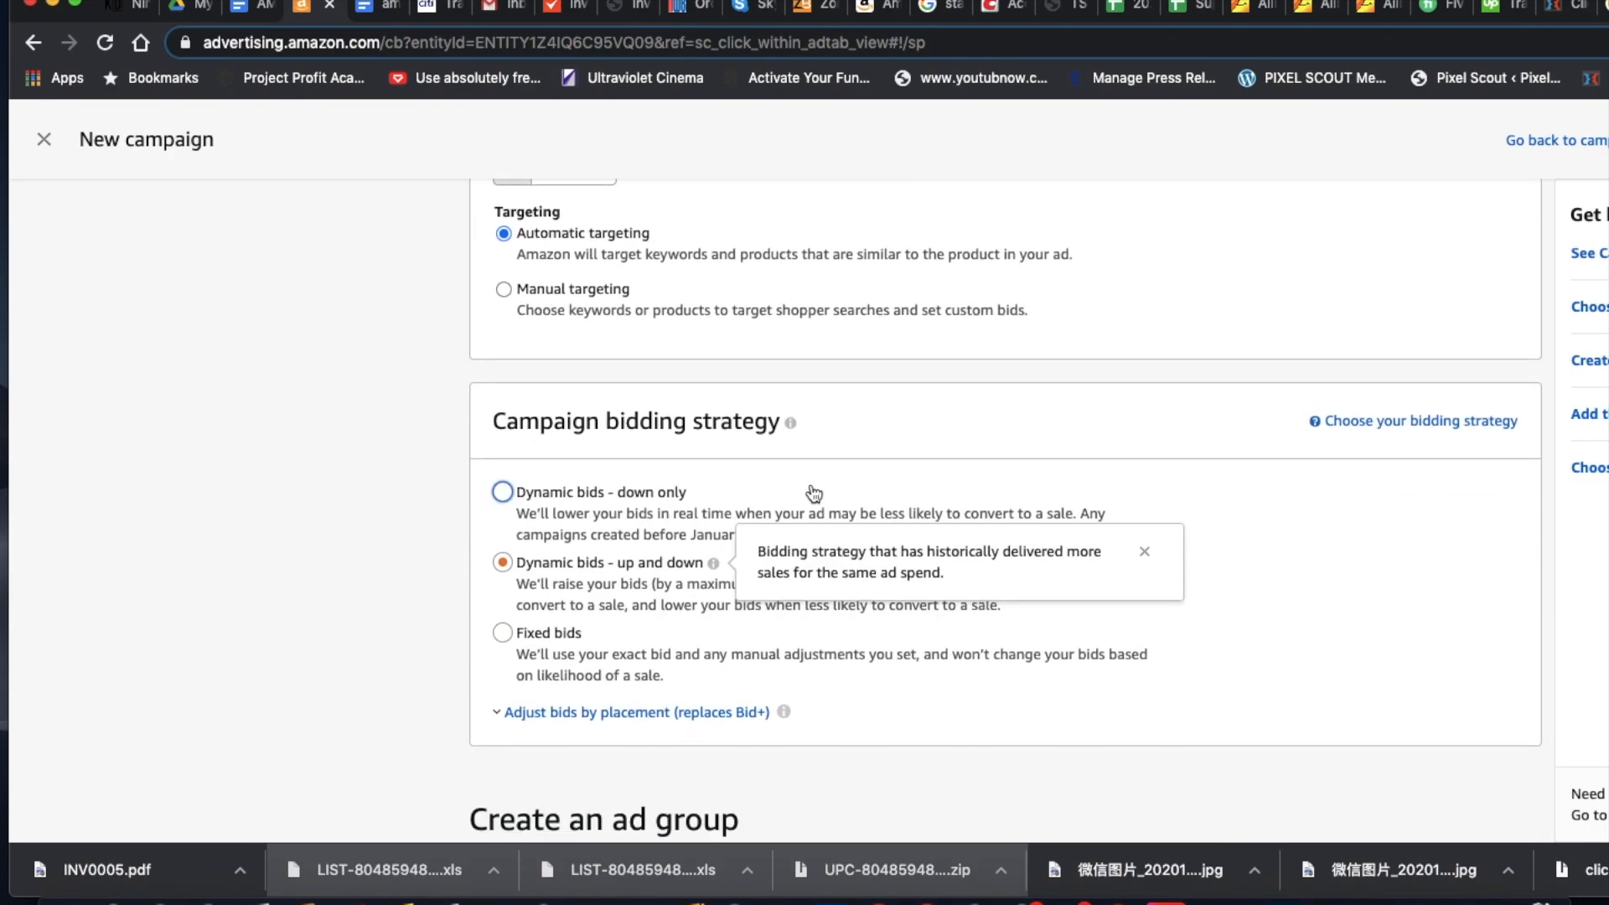
click(713, 561)
scroll(713, 561, down, 3)
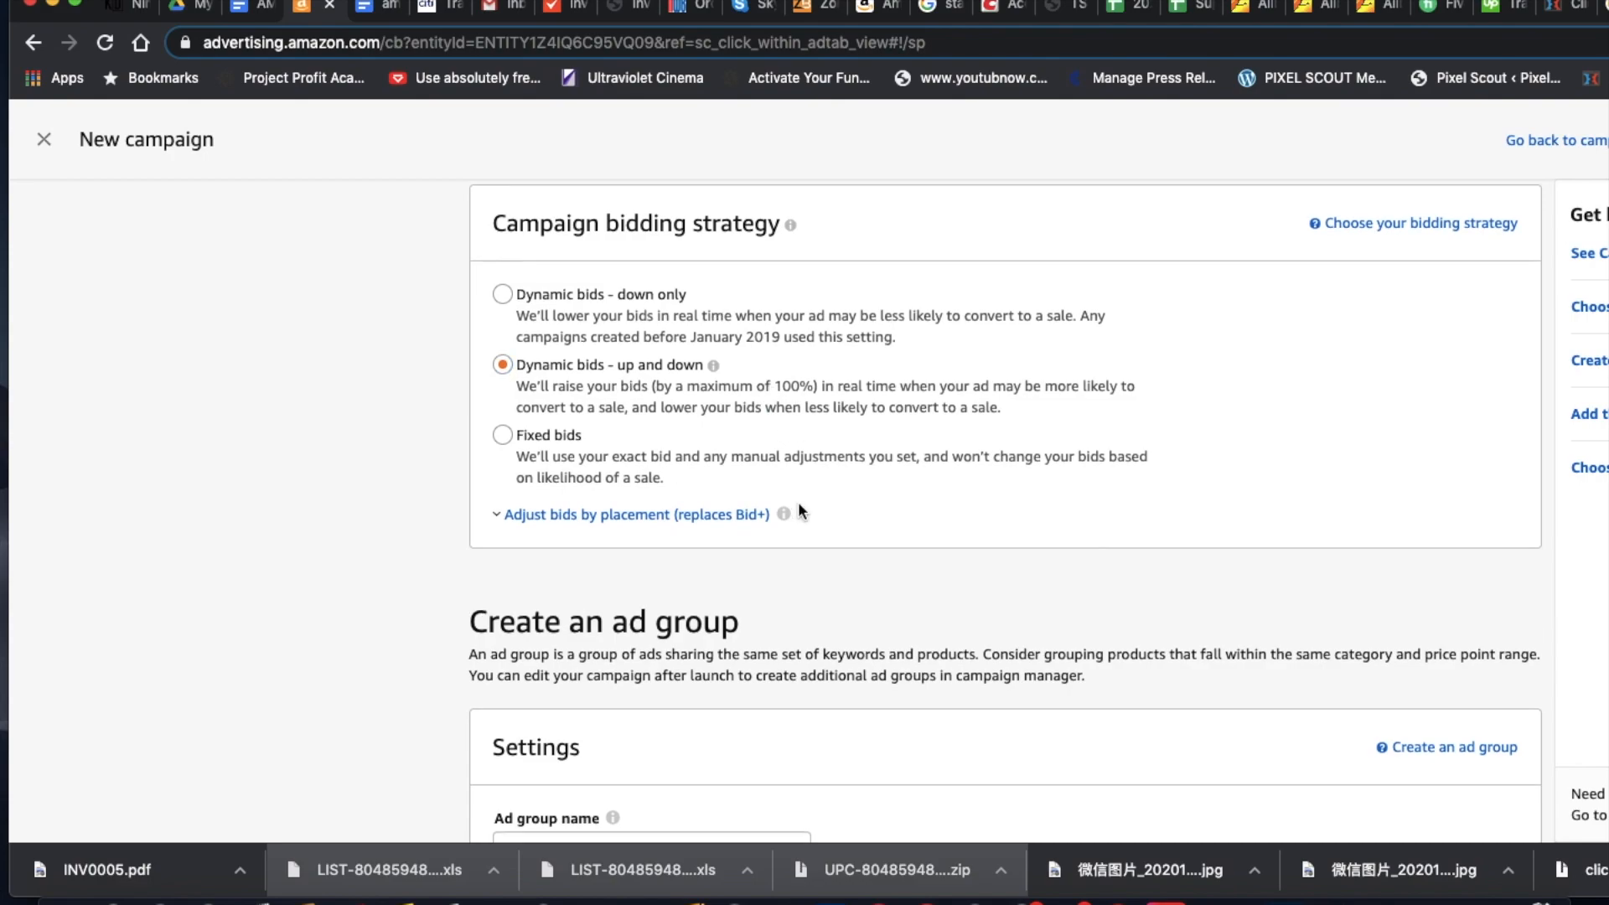
scroll(798, 510, down, 9)
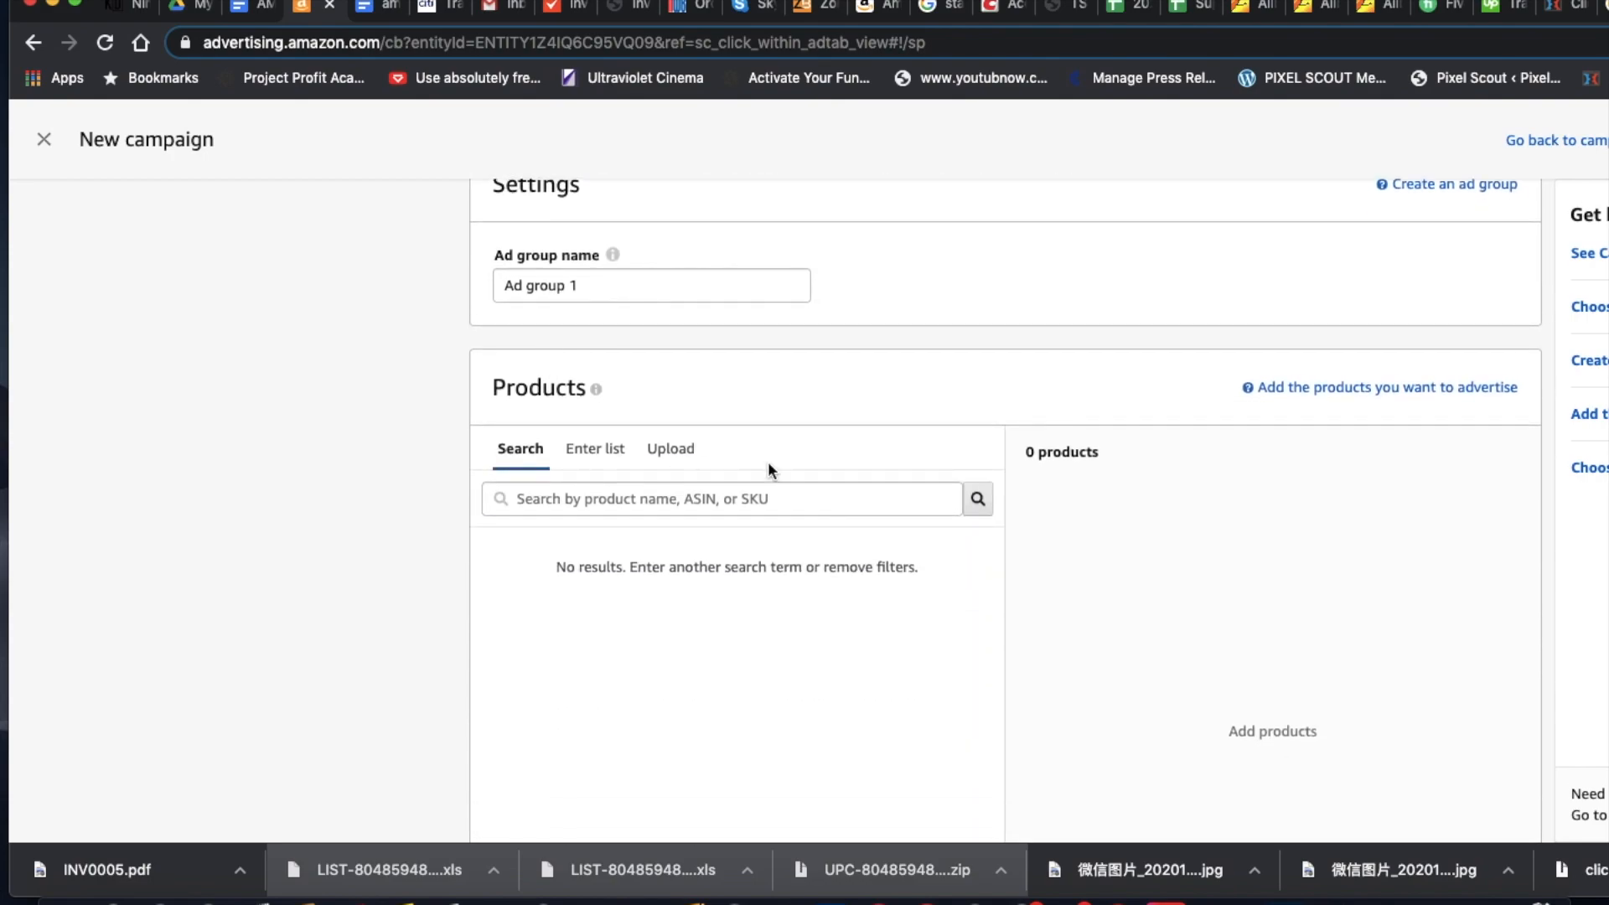
scroll(767, 450, down, 3)
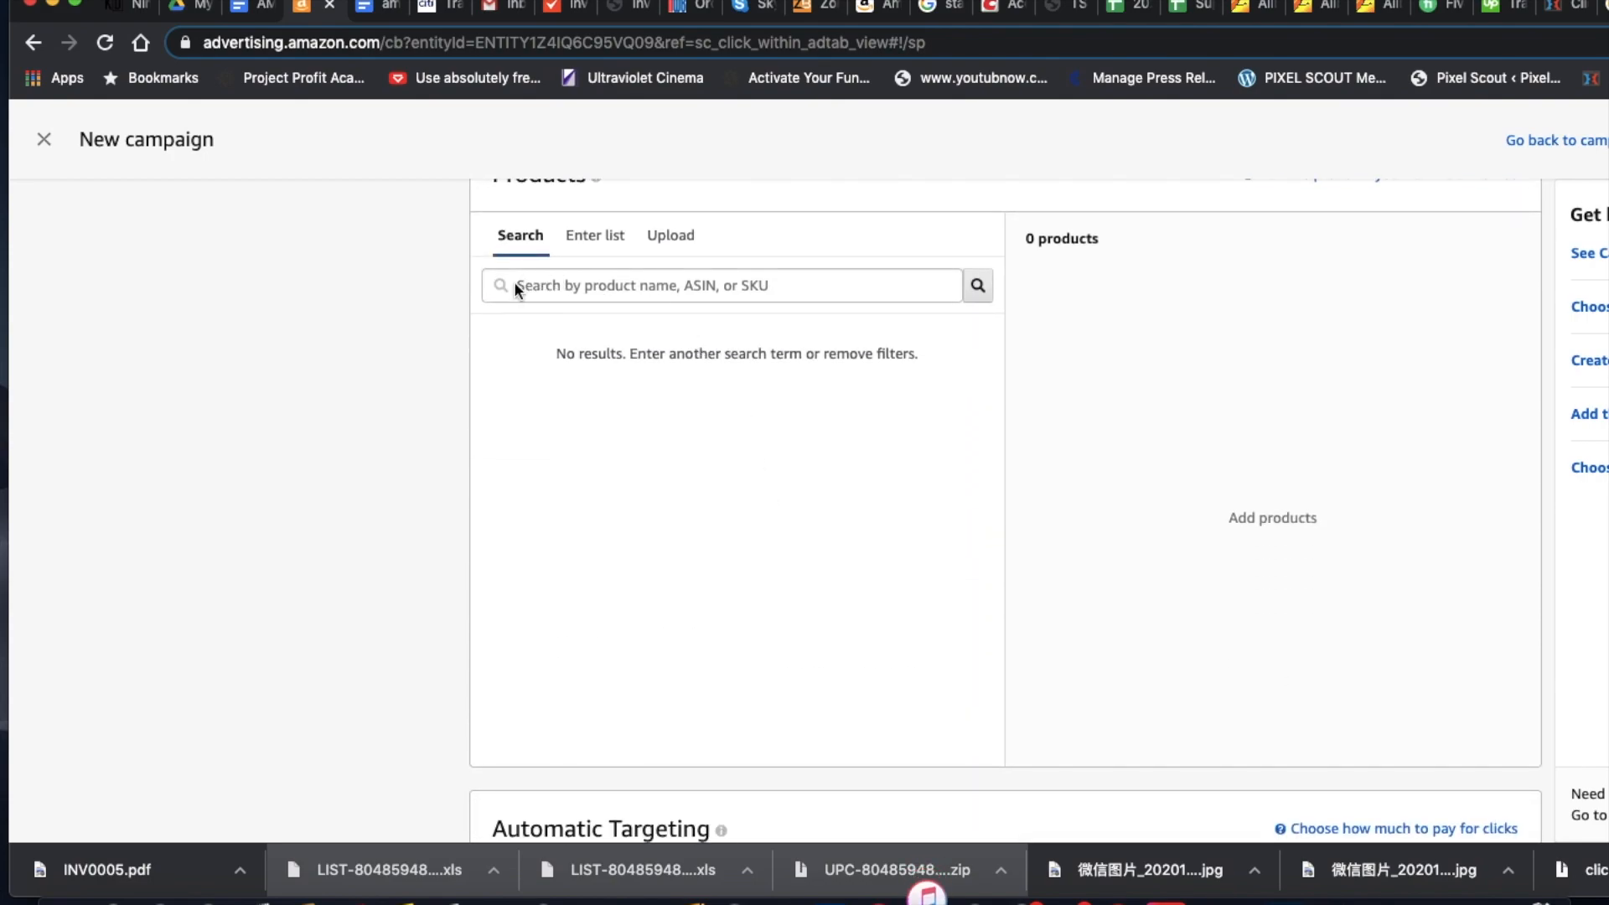
scroll(883, 397, down, 7)
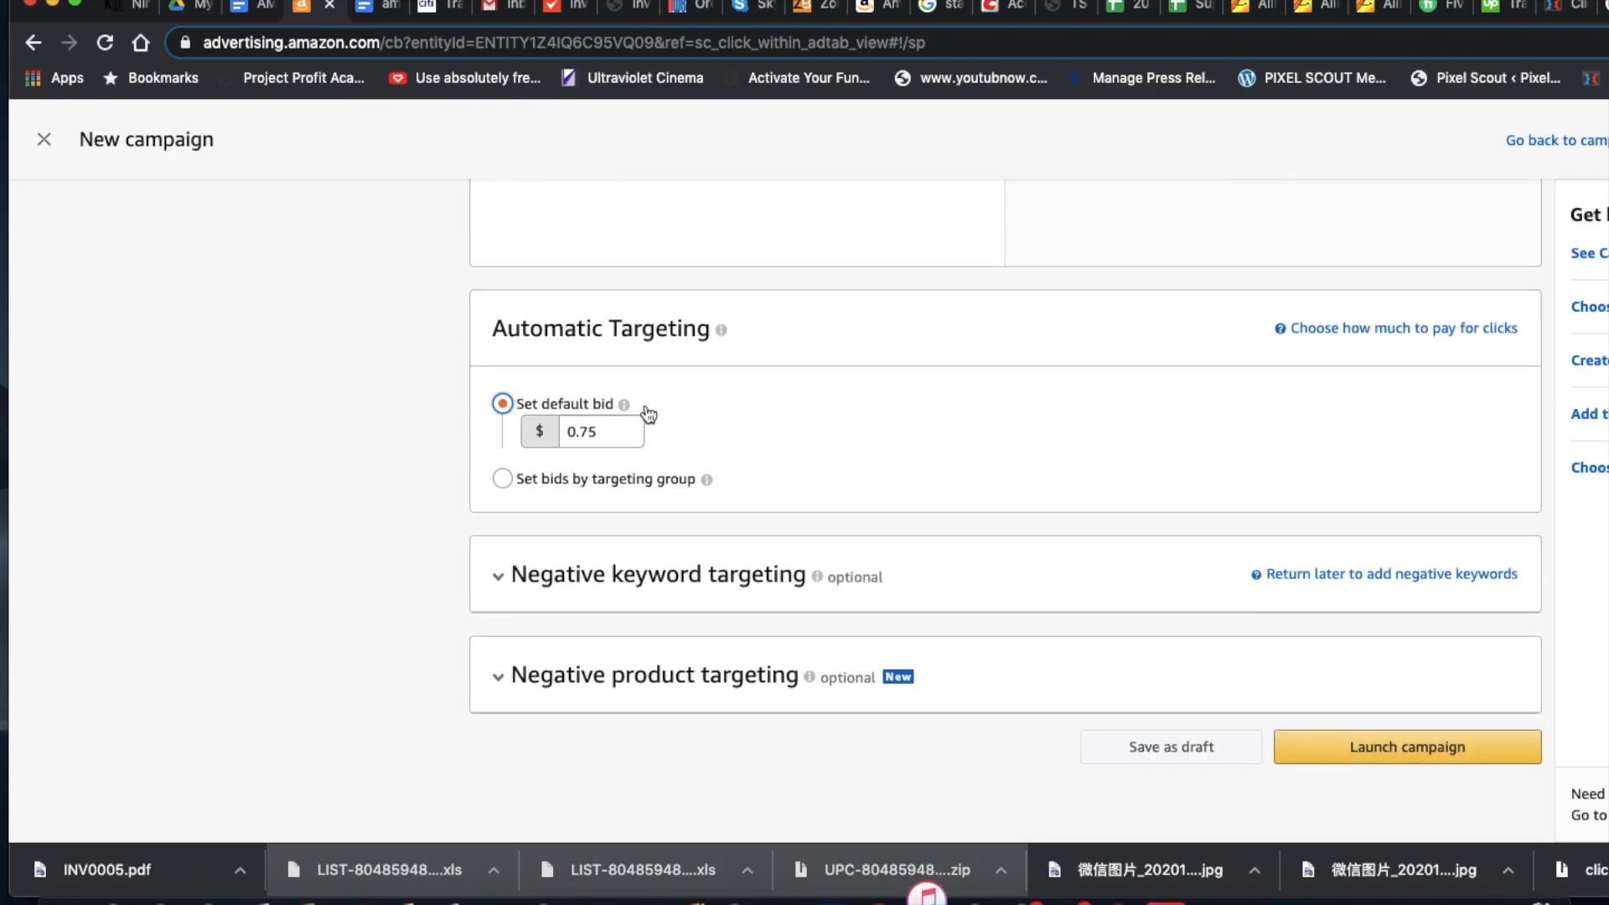
scroll(688, 369, down, 3)
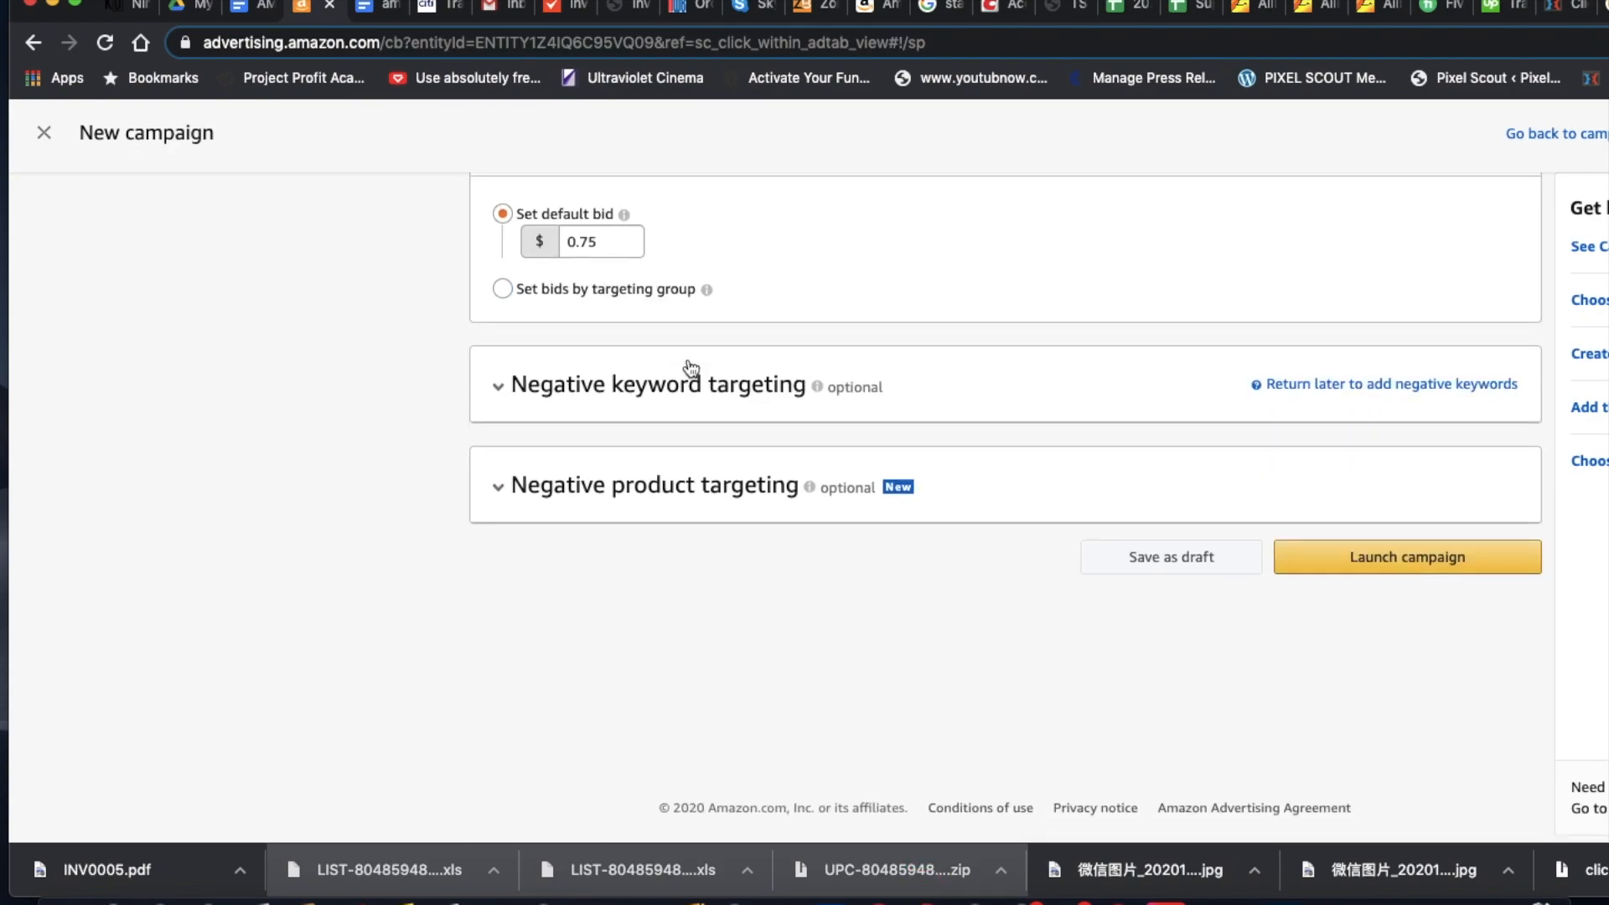
click(687, 417)
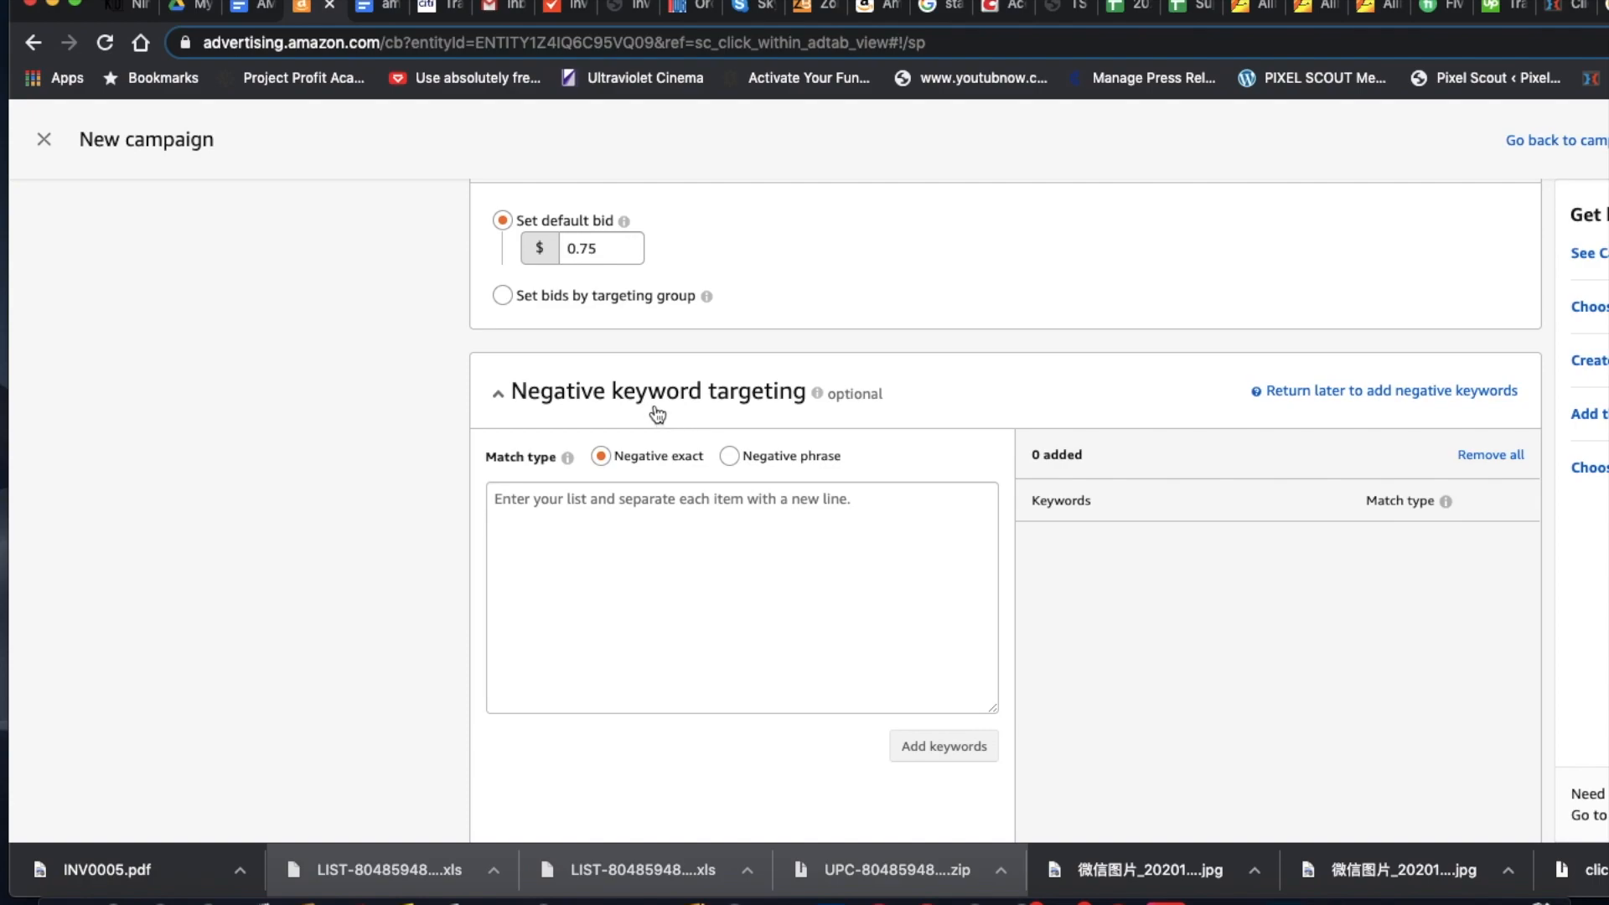
click(706, 390)
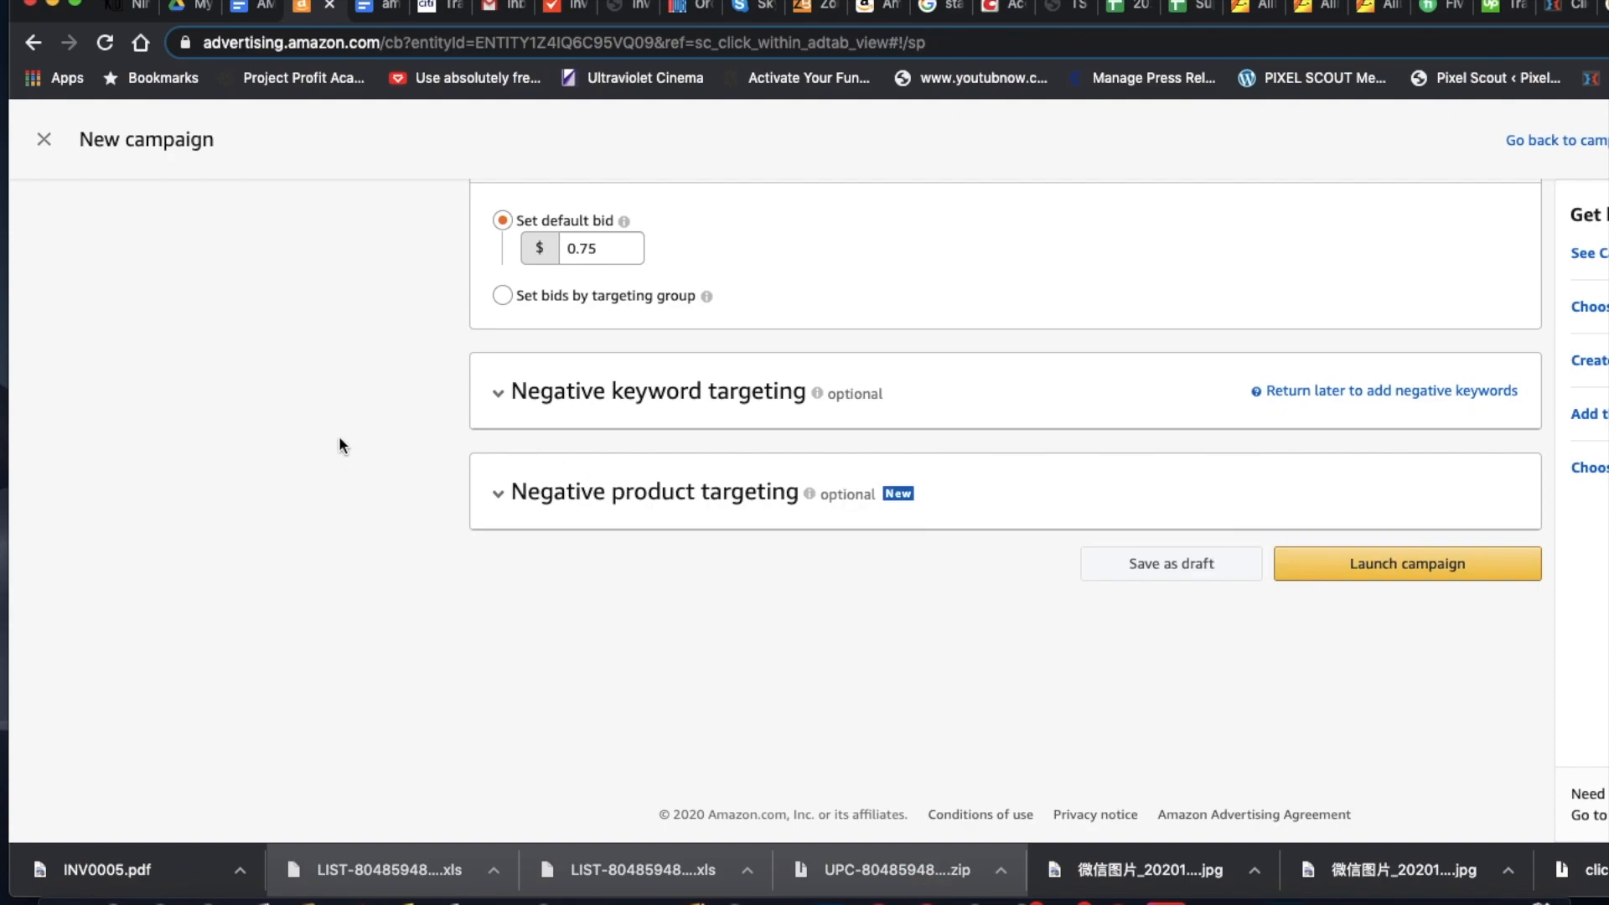
Set the campaign bidding strategy to Dynamic bids - down only.
scroll(339, 446, up, 10)
scroll(340, 438, up, 10)
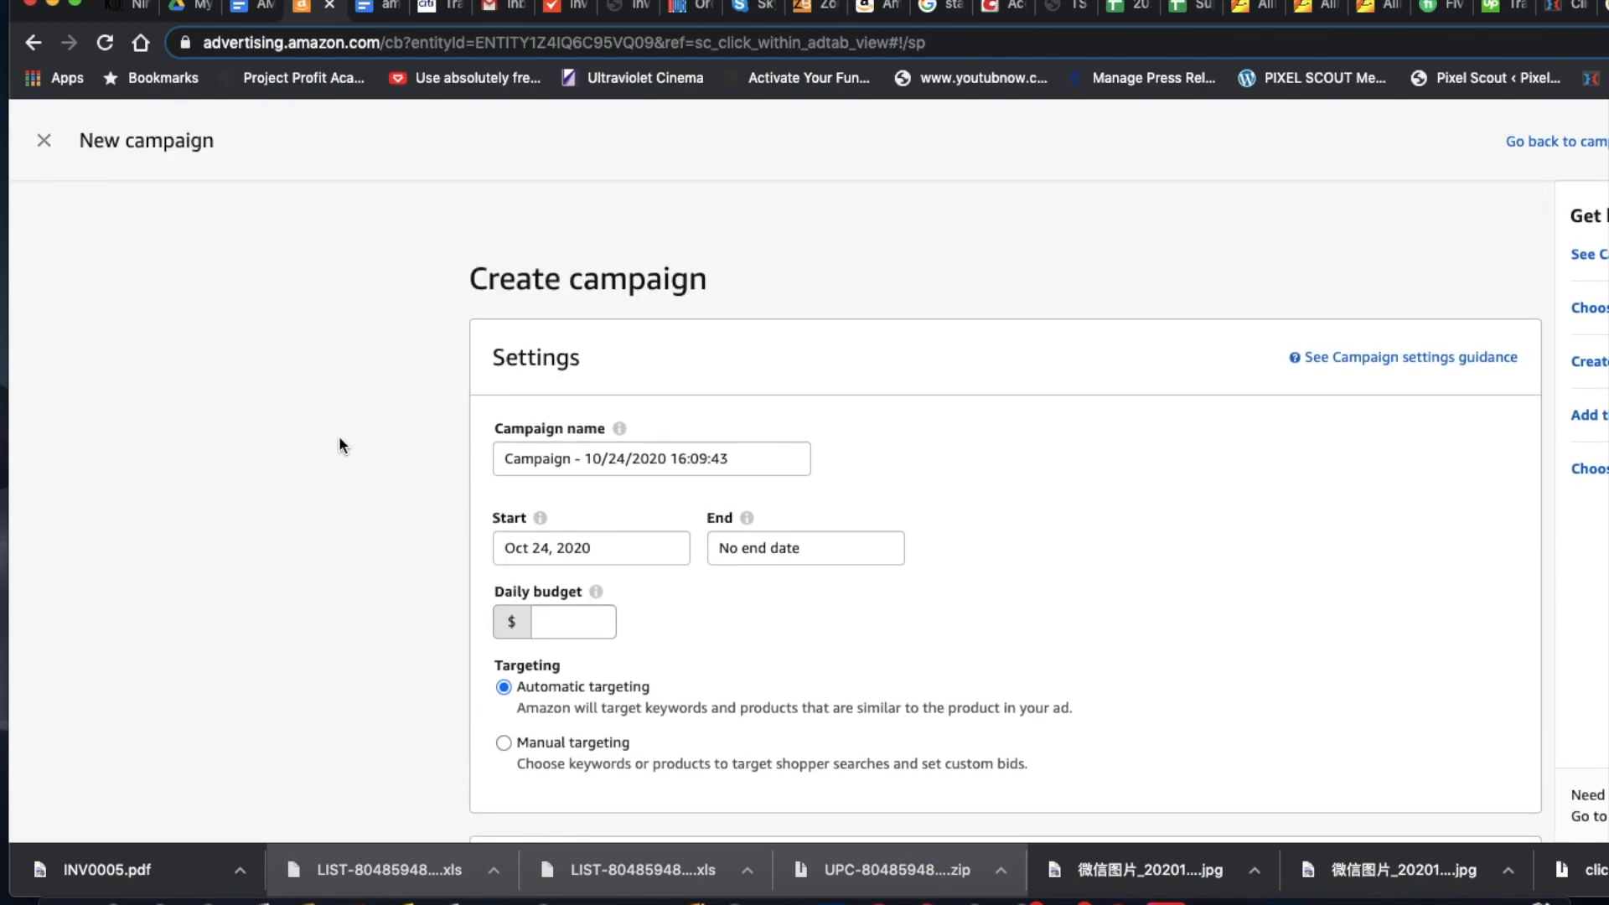
scroll(340, 438, down, 5)
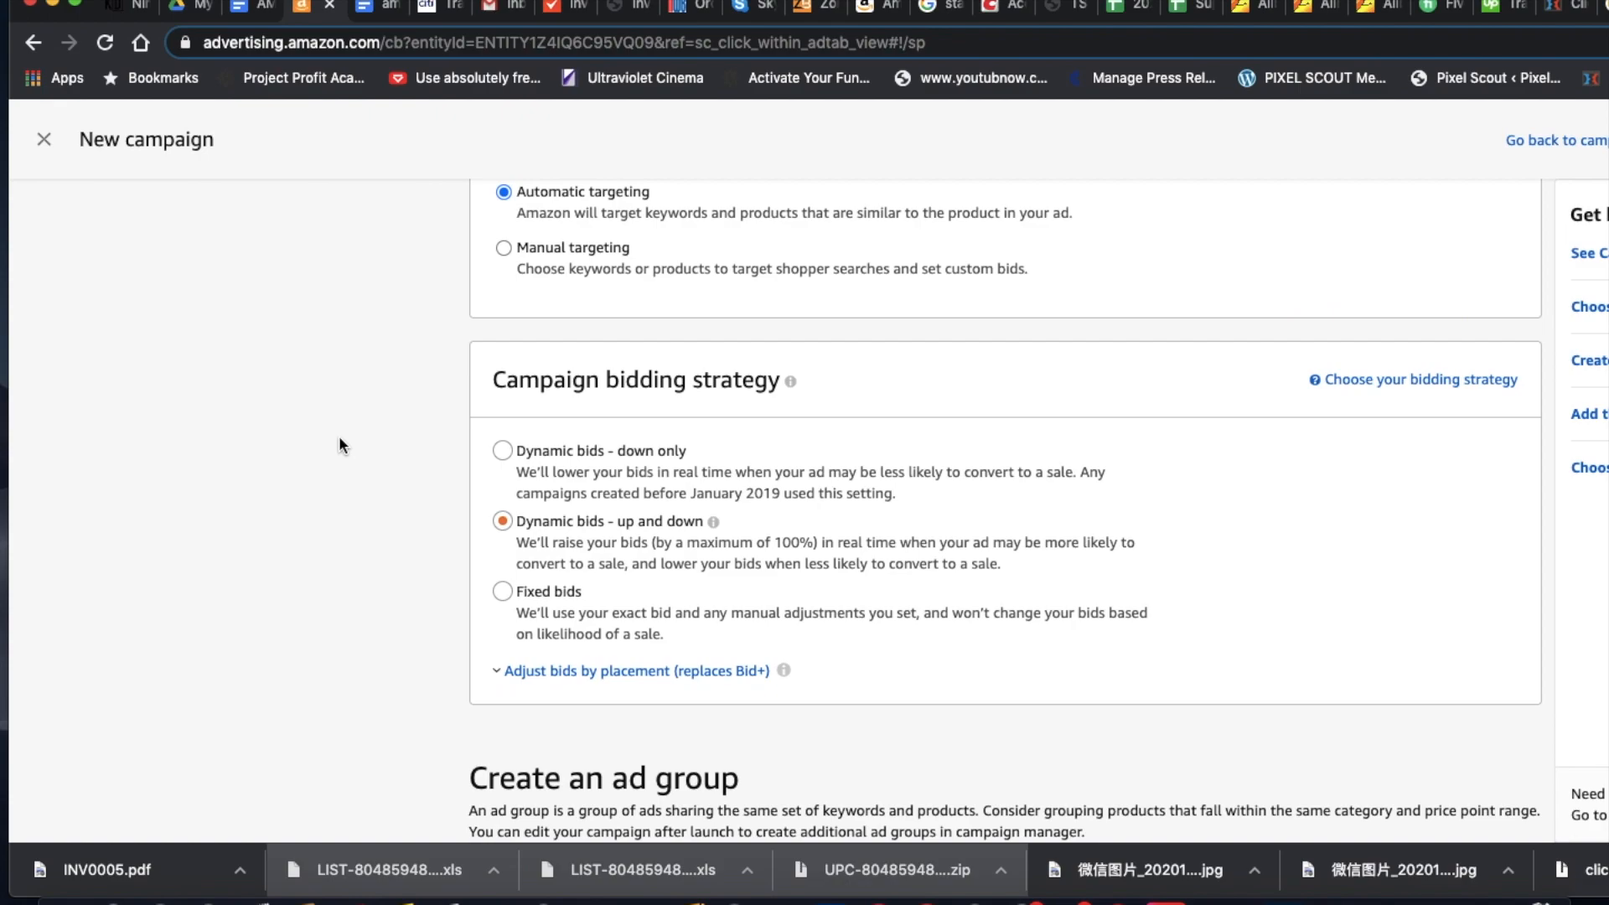
click(503, 450)
Set the campaign's daily budget to $21.00.
scroll(748, 478, up, 5)
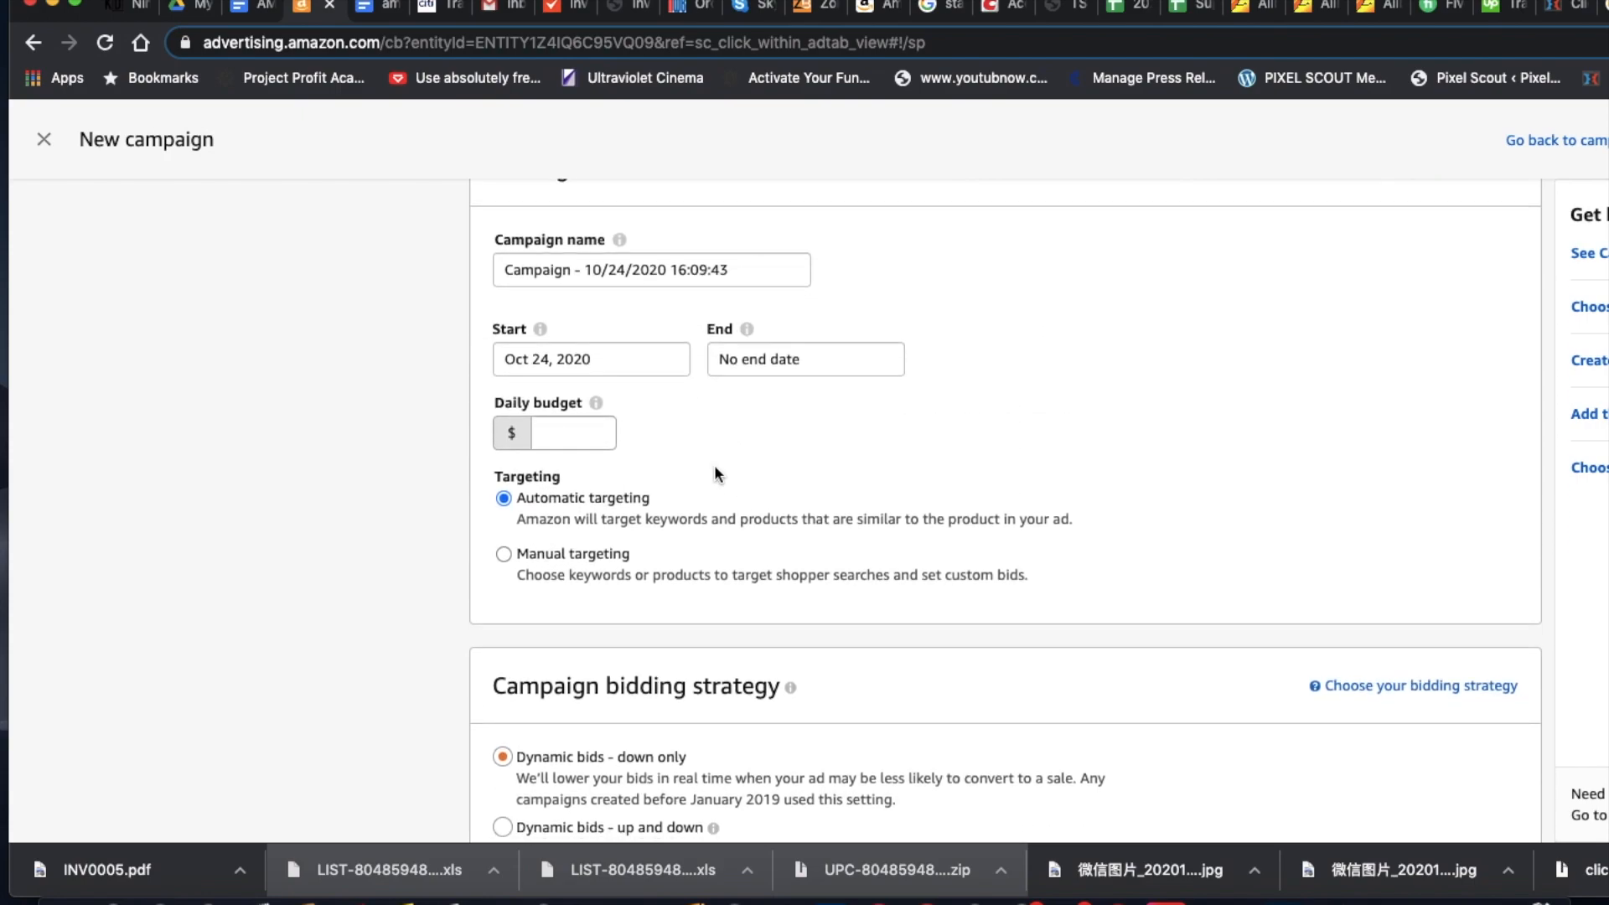
click(589, 439)
text(21)
click(813, 514)
Replace the default campaign name with "shoelaces down only".
scroll(956, 441, down, 3)
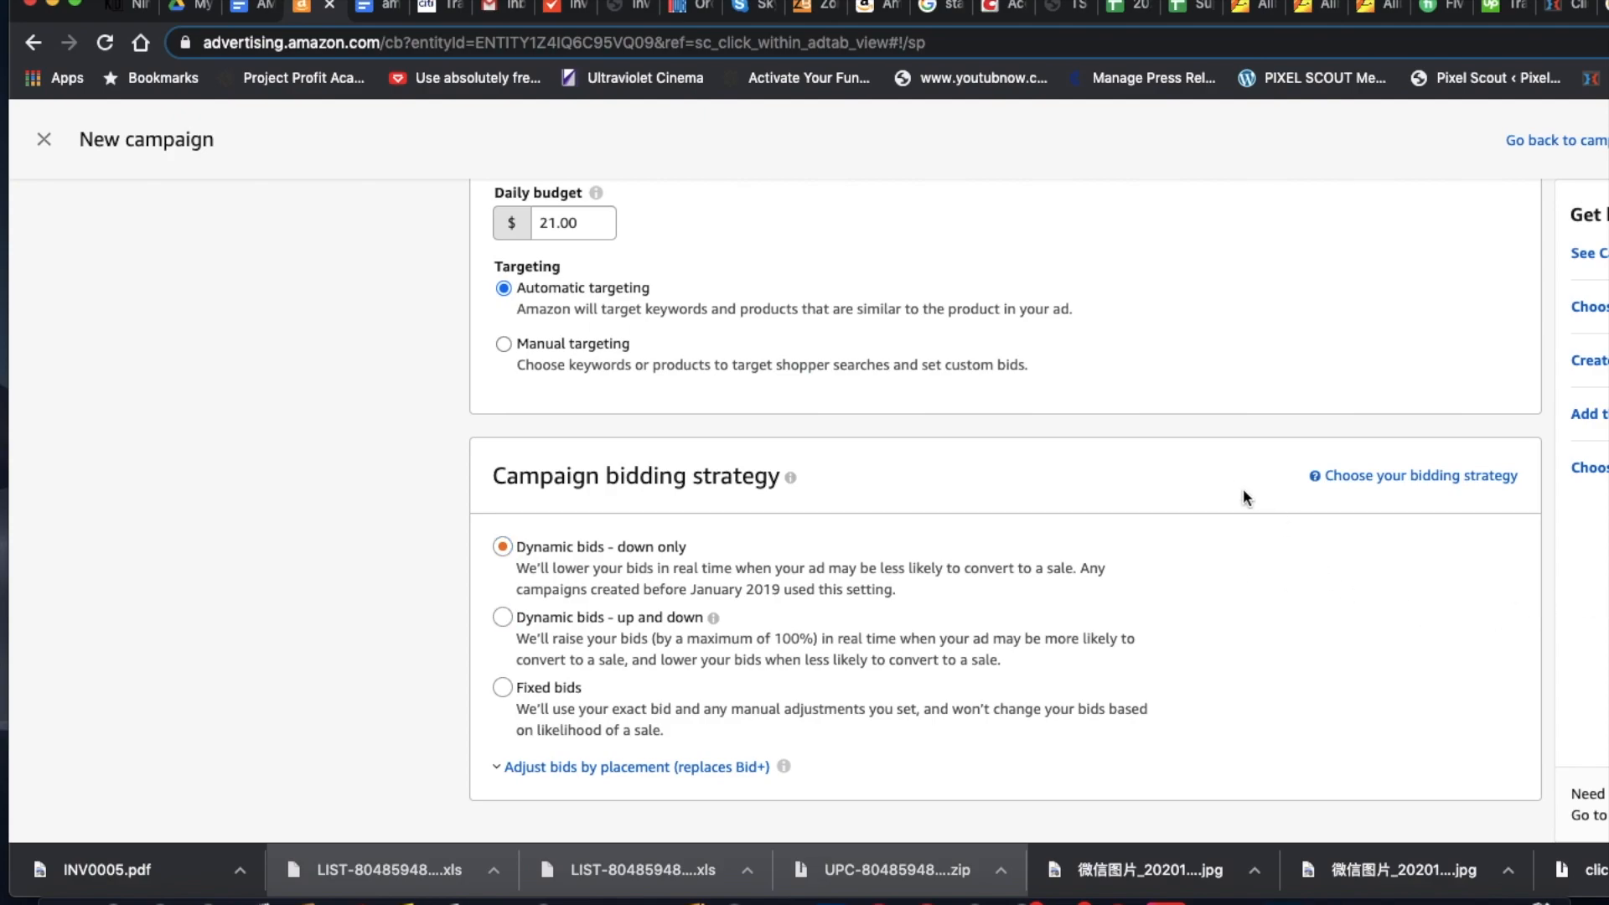
scroll(1230, 481, down, 3)
scroll(1230, 490, down, 2)
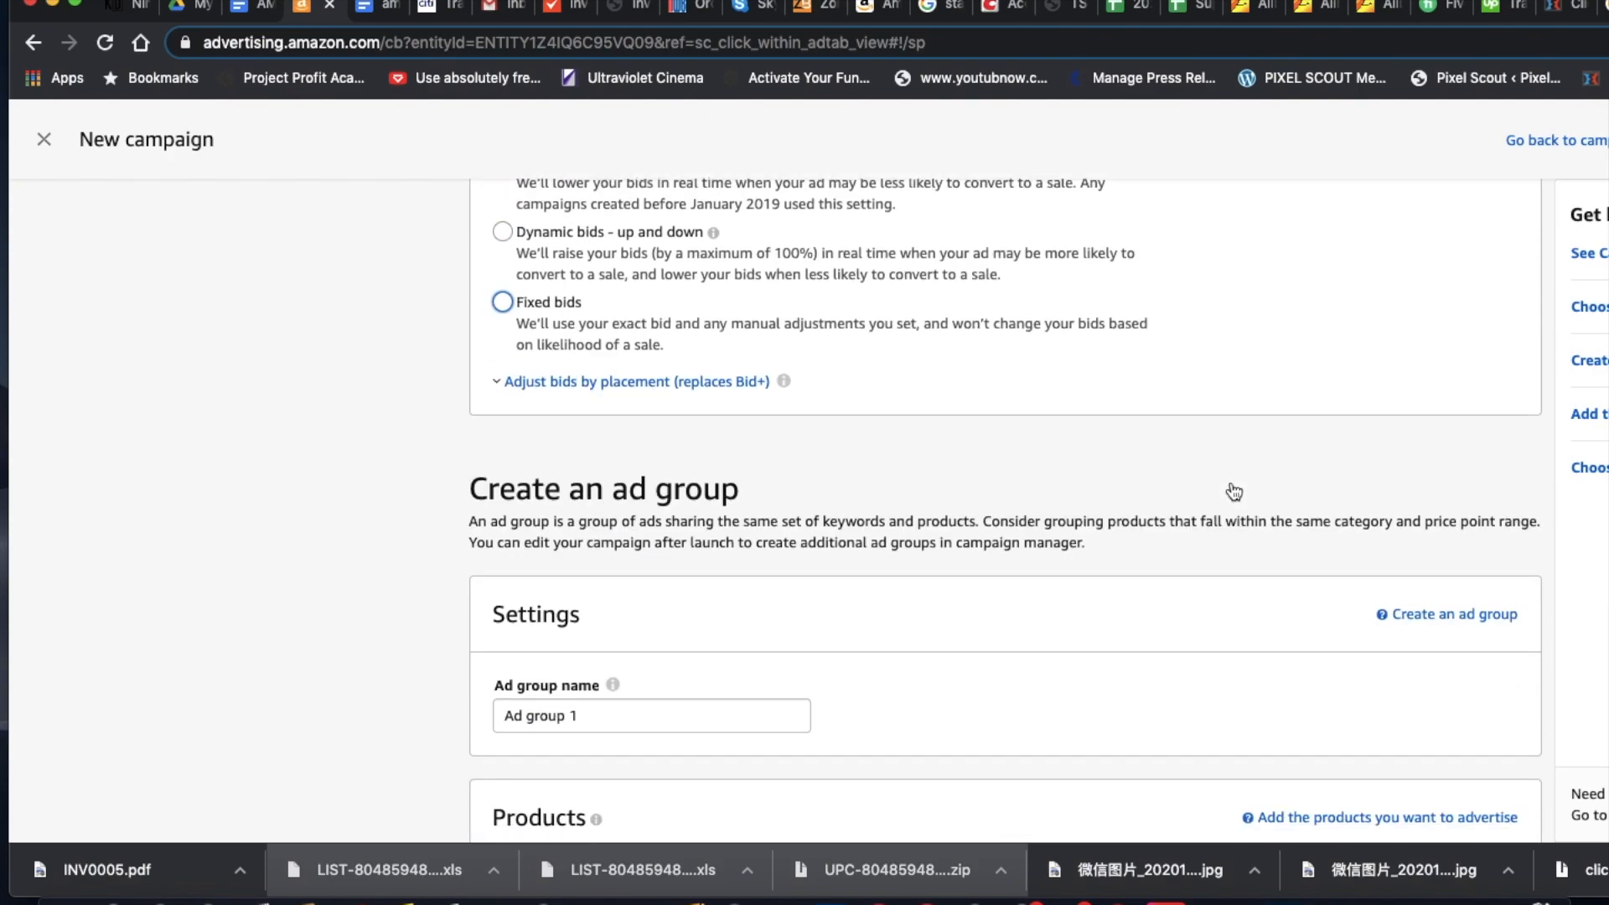
scroll(1211, 474, up, 2)
scroll(824, 263, up, 4)
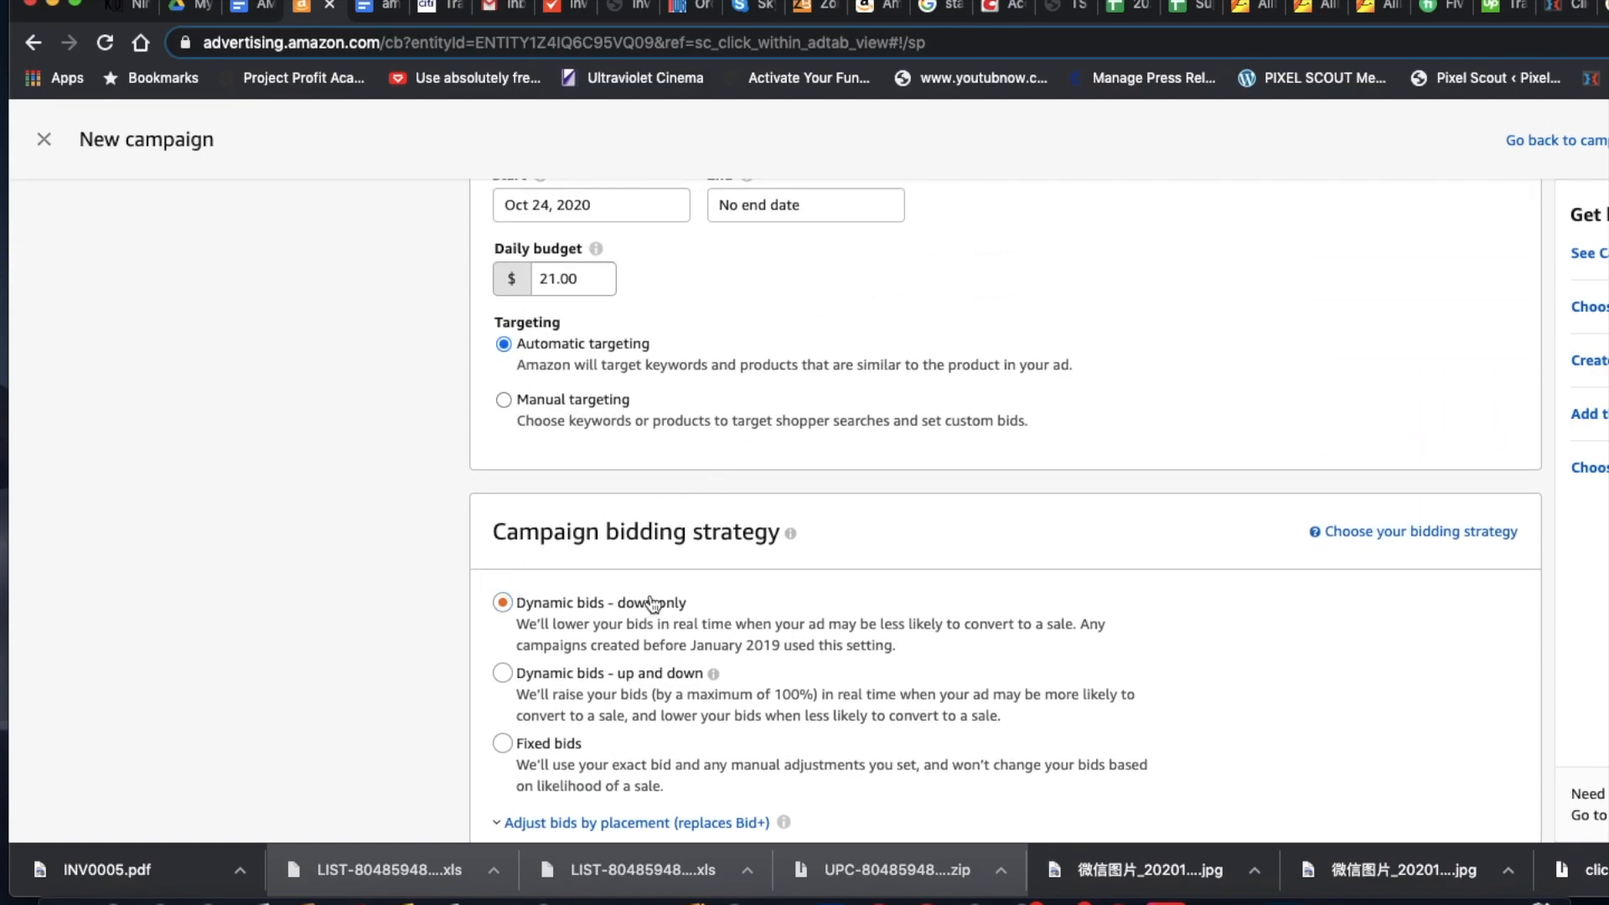
scroll(877, 321, up, 1)
scroll(876, 317, up, 2)
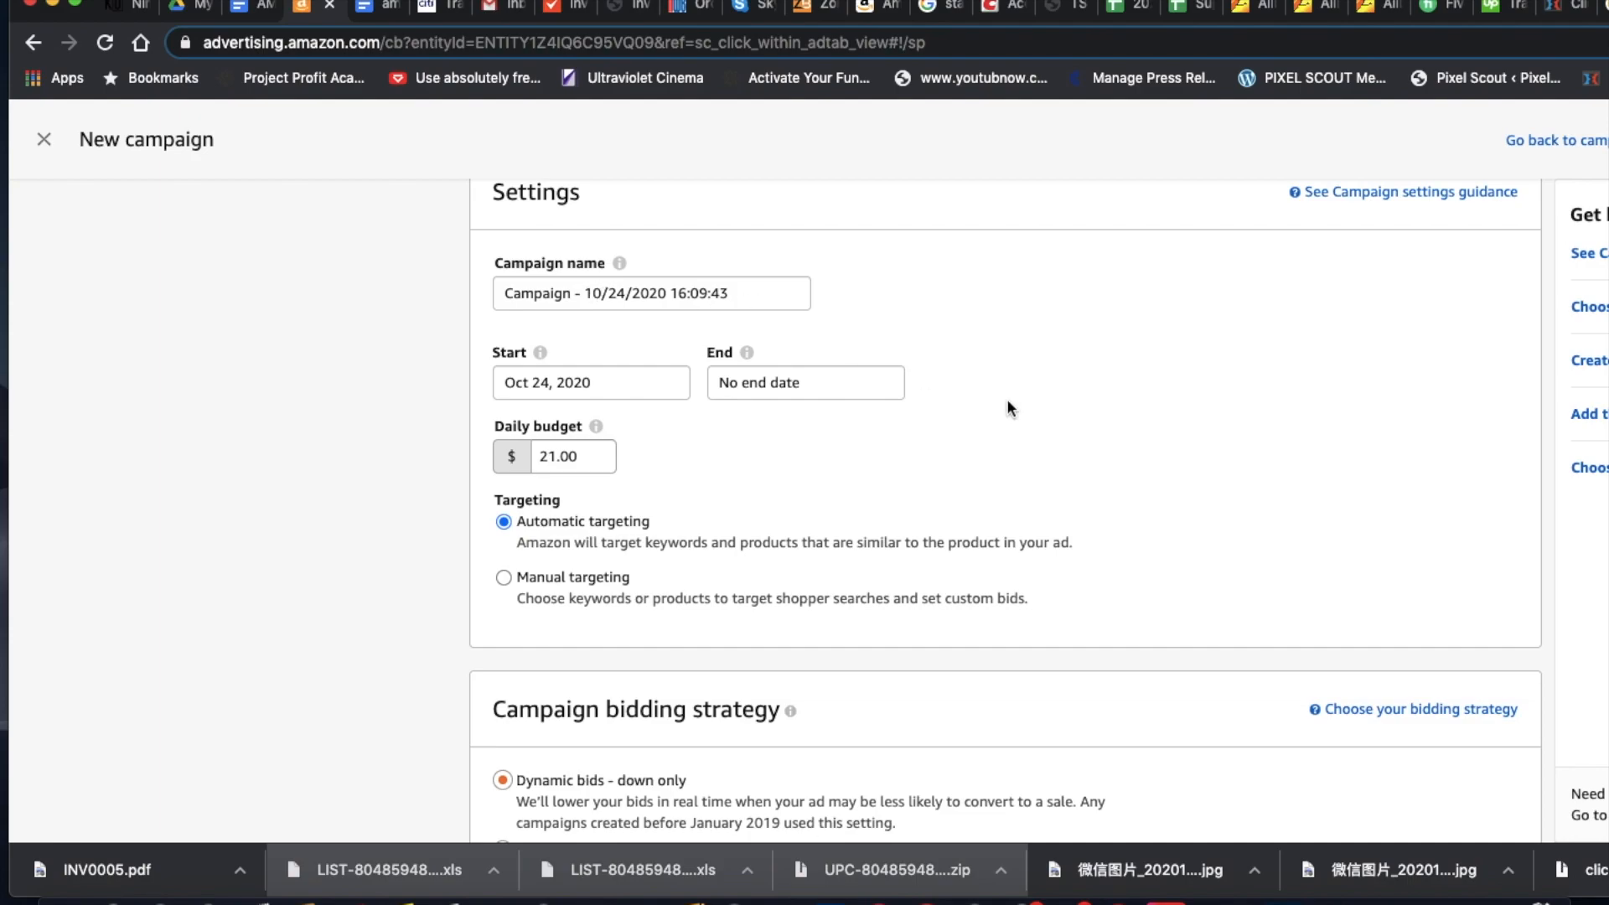
click(770, 301)
mouse_move(765, 302)
mouse_down()
mouse_move(498, 294)
mouse_move(738, 309)
mouse_up()
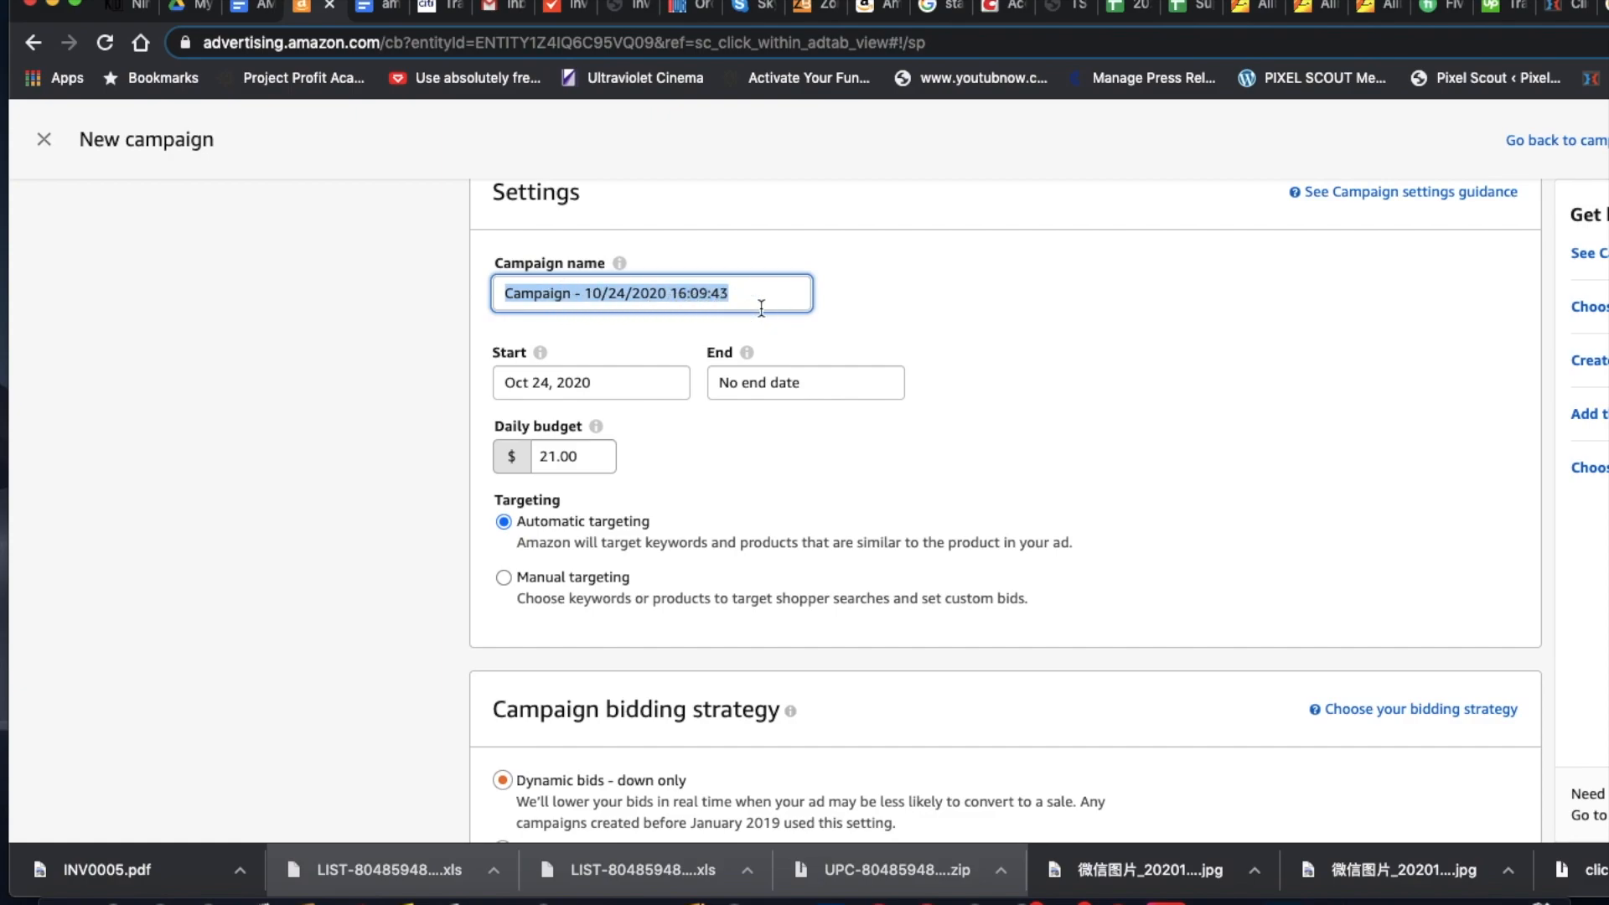
text(shoelaces)
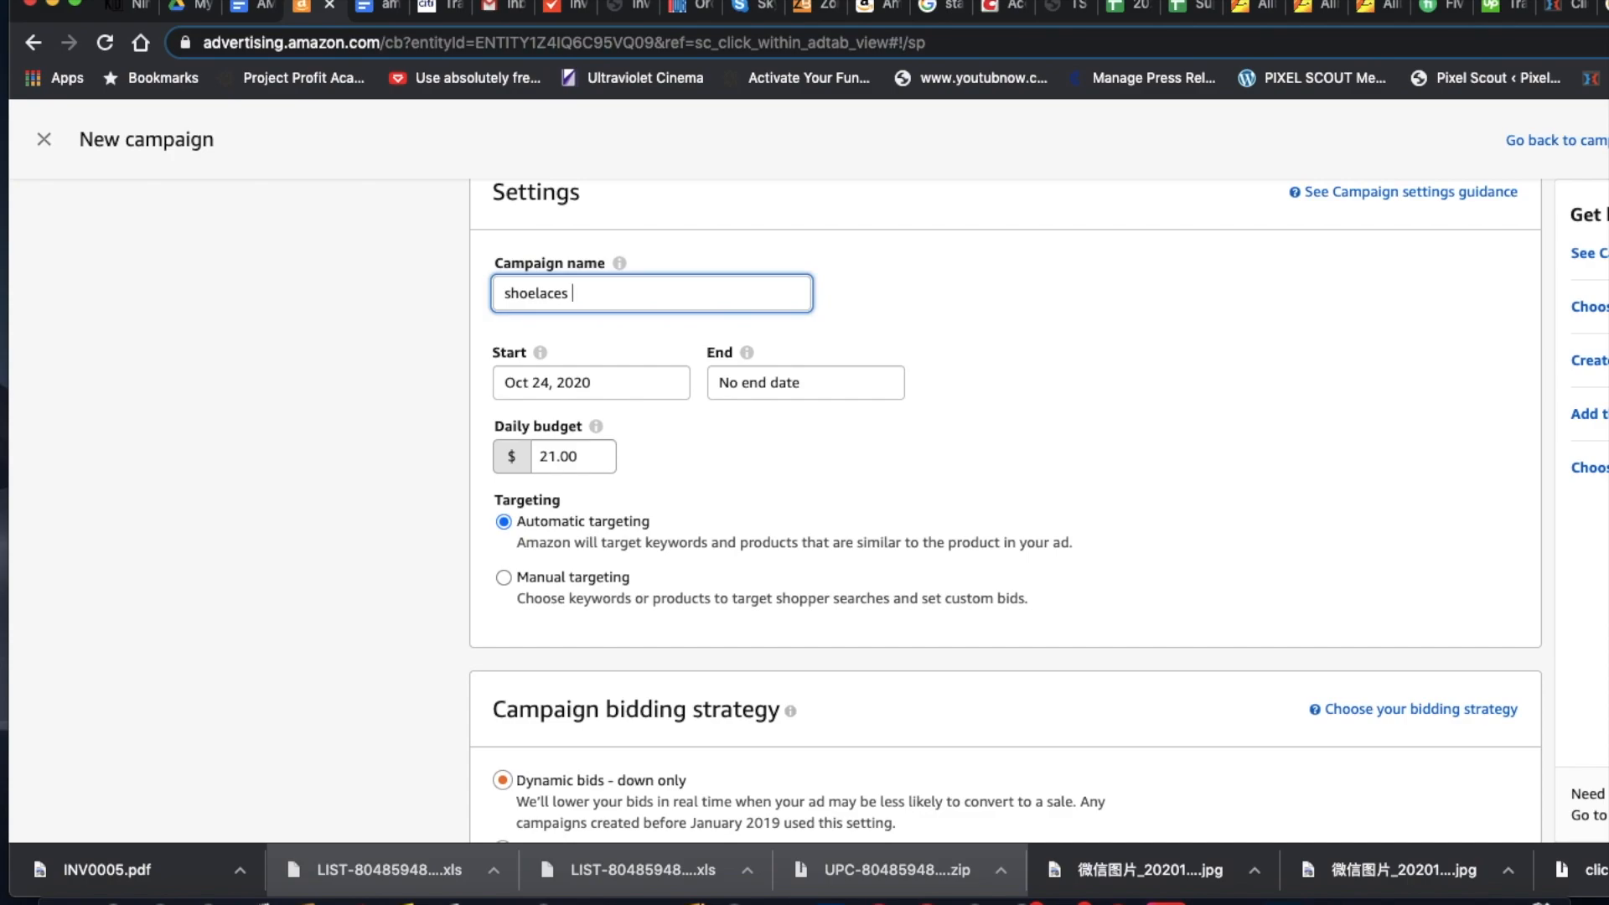
text( downl)
key(BackSpace)
text(only)
Try entering "shoelaces" as the search term for the ad group's products, and clear it again.
scroll(1299, 377, down, 1)
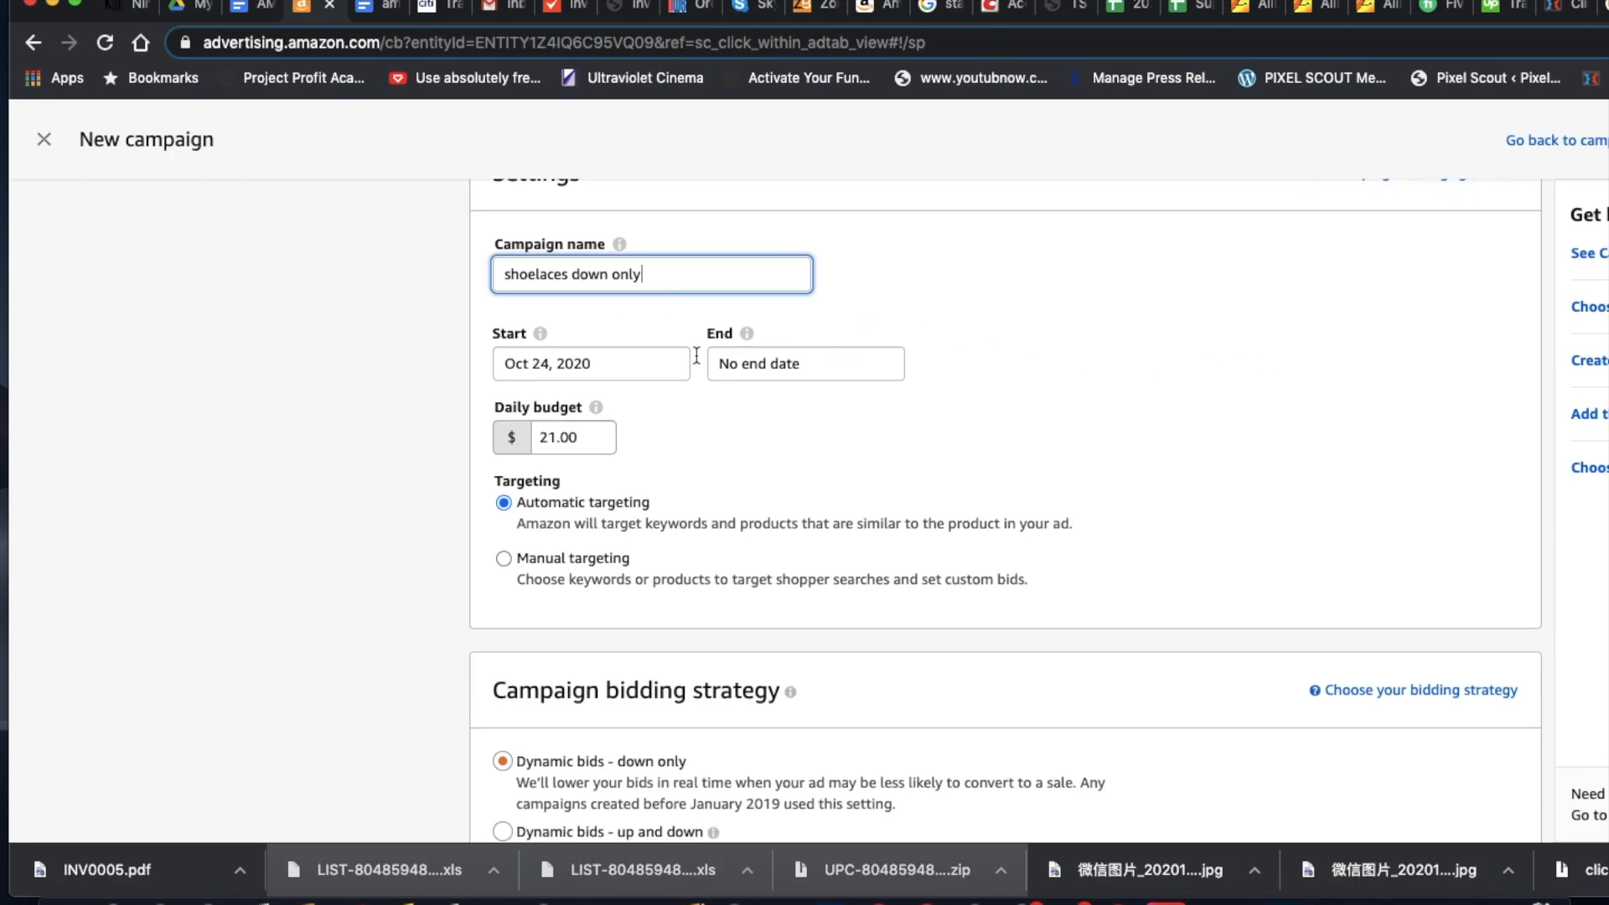
scroll(1039, 446, down, 10)
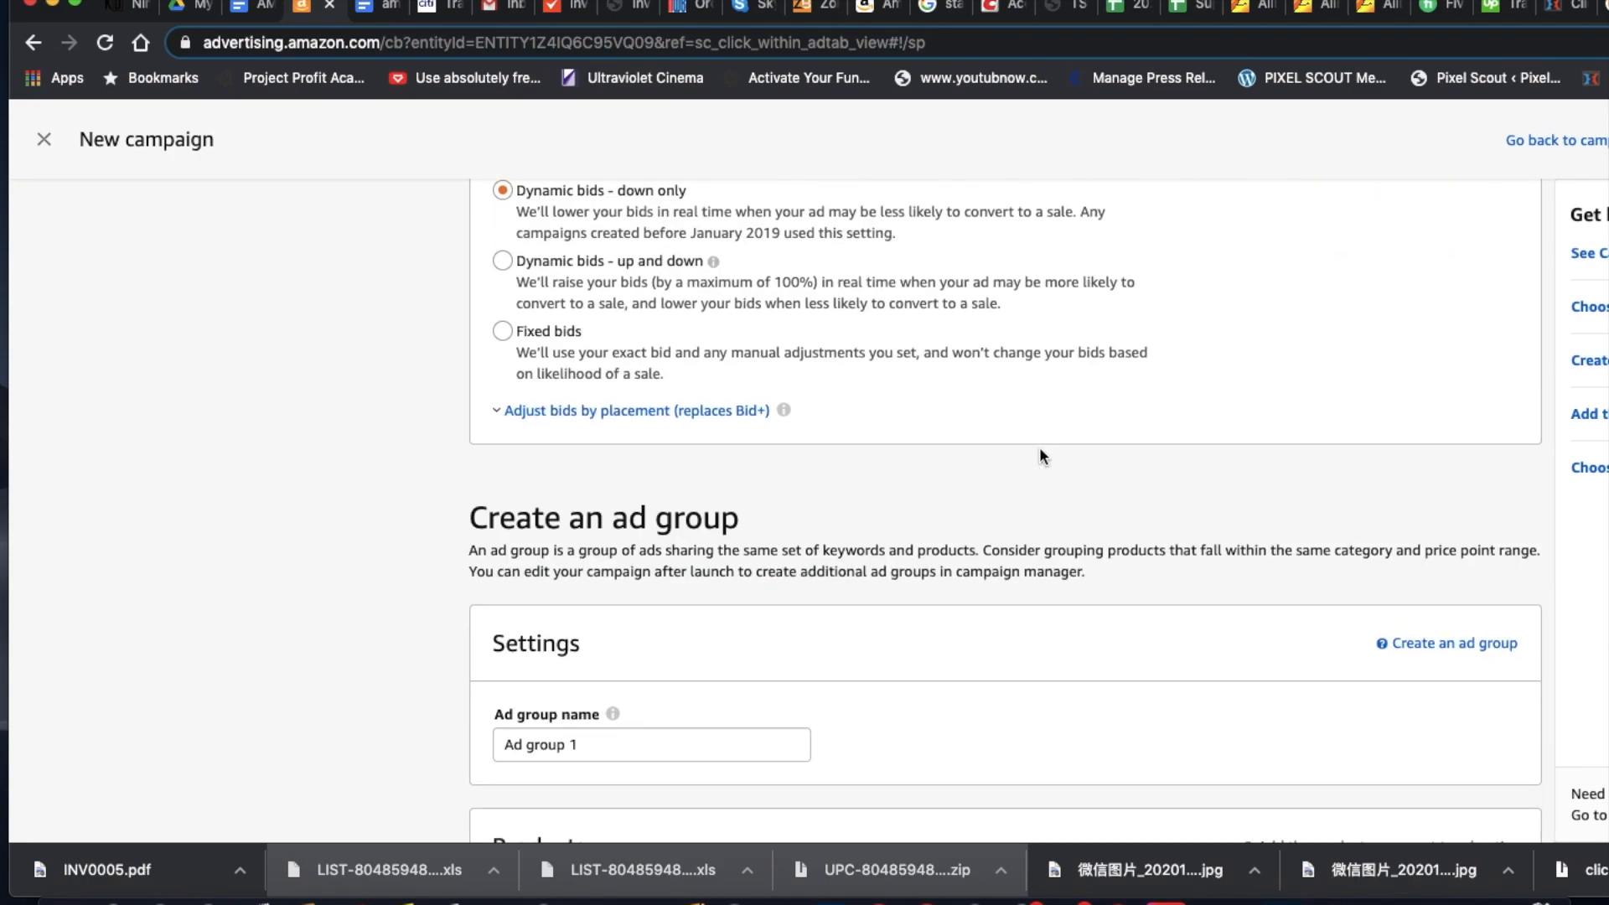
scroll(1039, 456, down, 2)
click(593, 340)
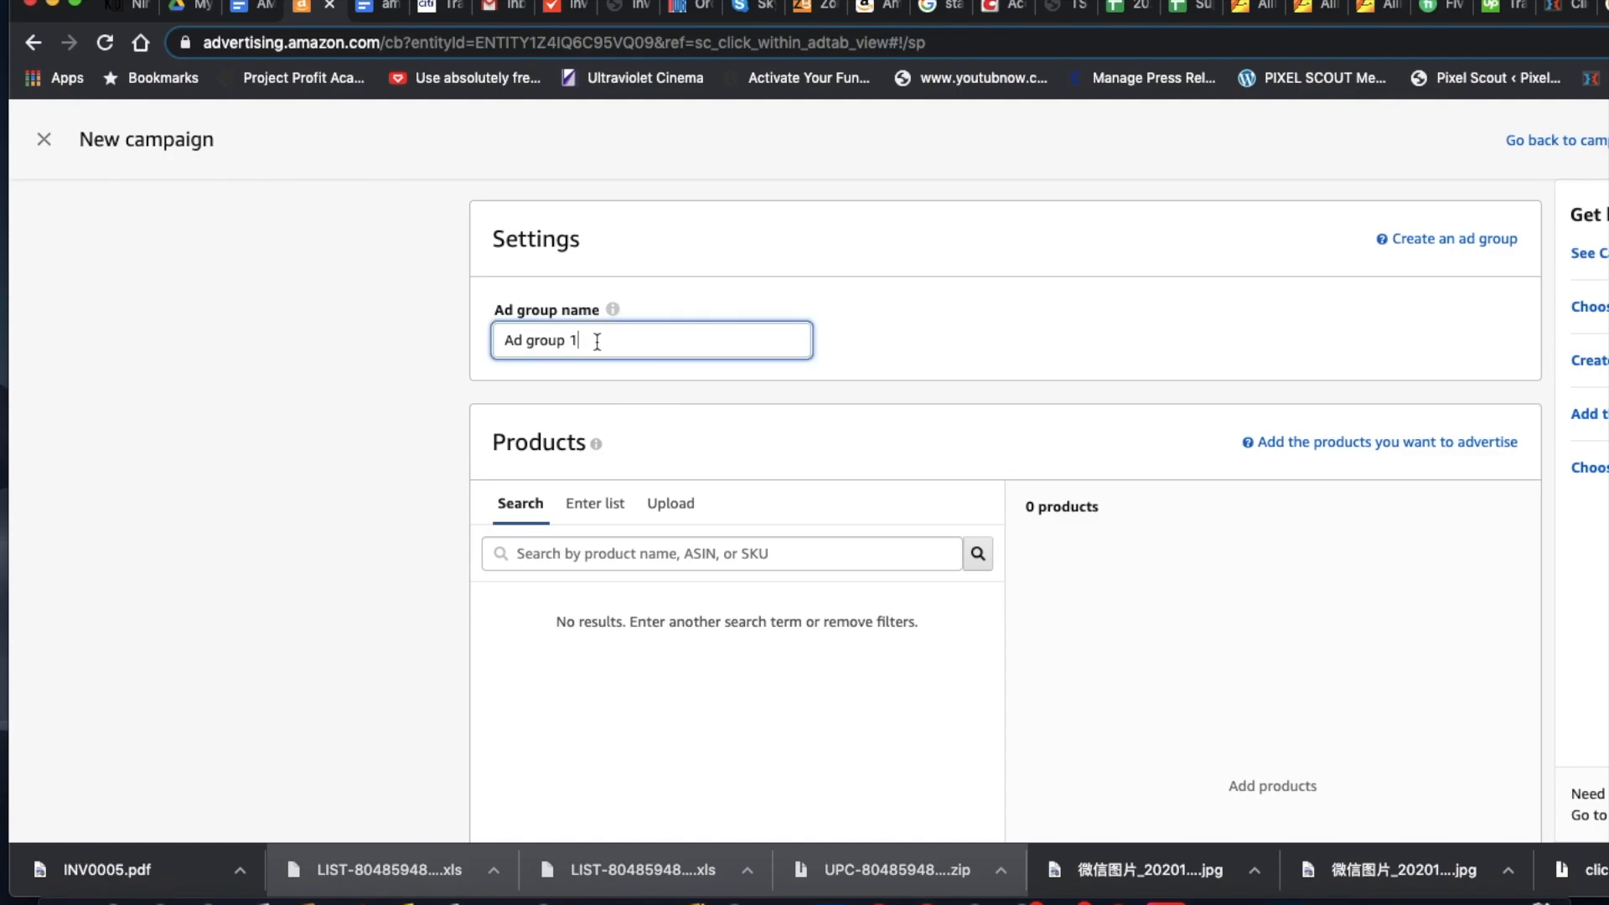
scroll(793, 494, down, 3)
click(645, 353)
text(shoel)
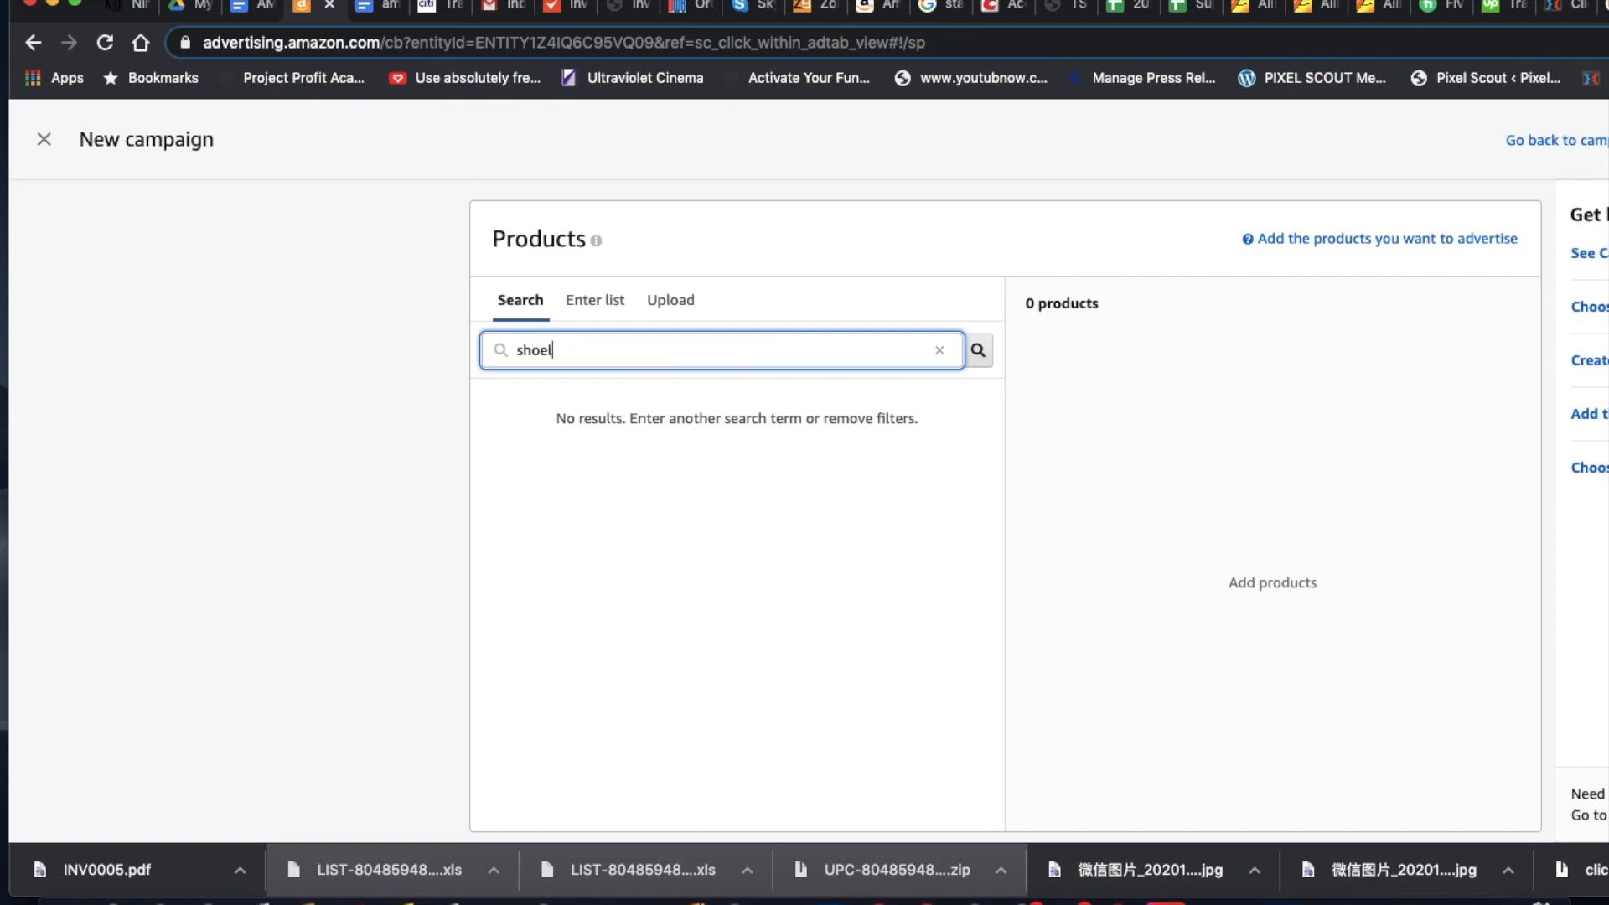
text(aces)
key(BackSpace)
click(940, 349)
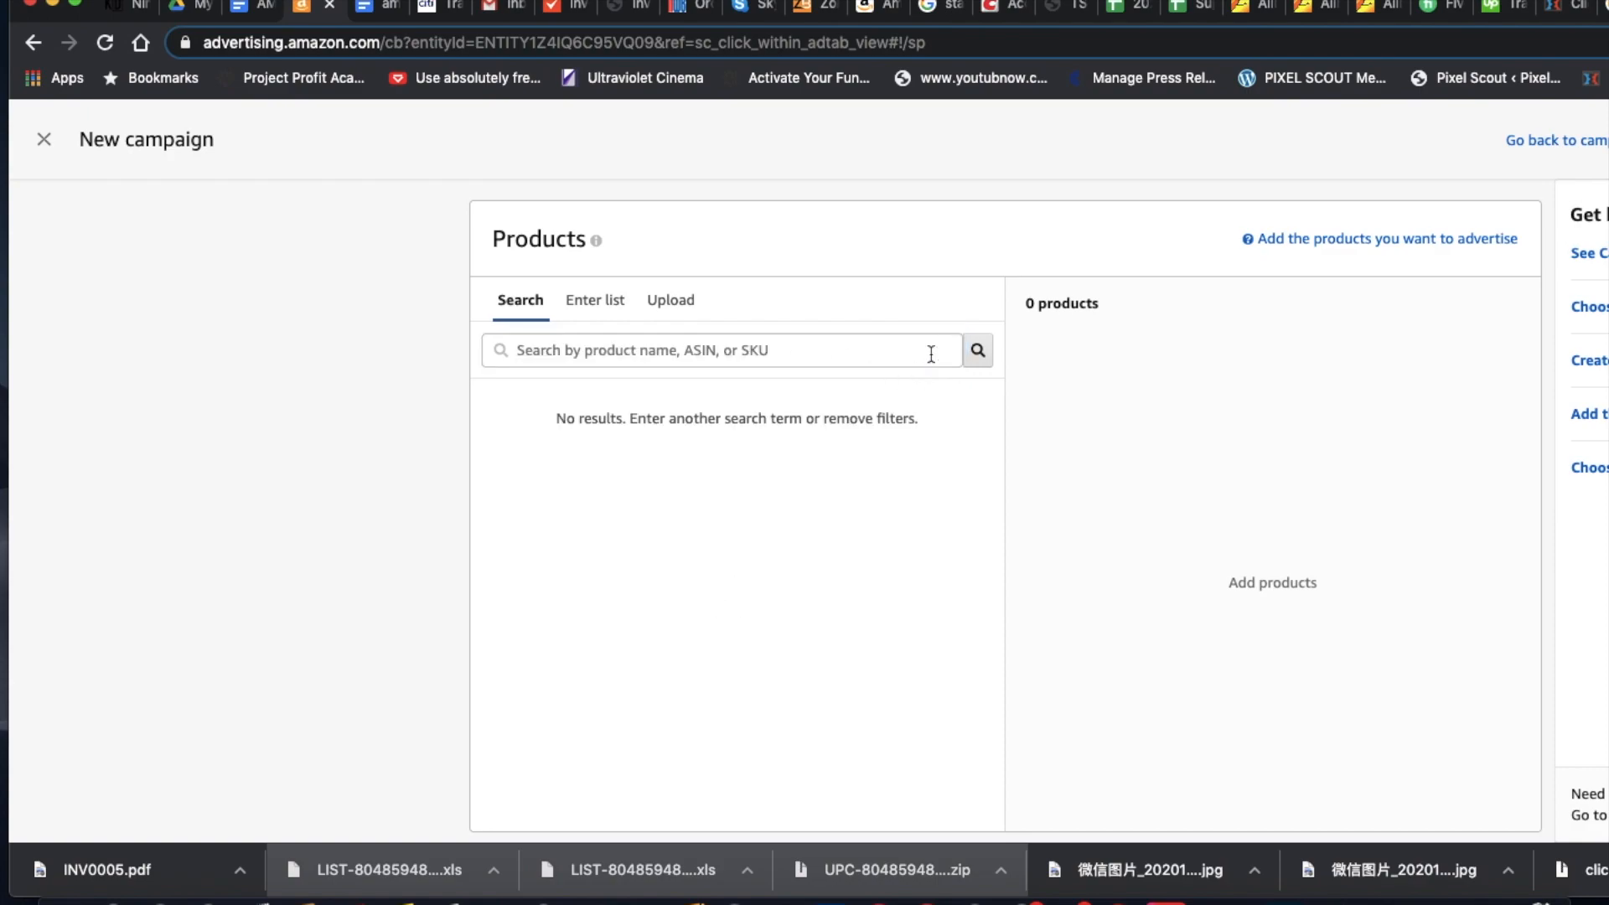
Examine the ad group's product selection and the Automatic Targeting bid options.
scroll(766, 289, down, 4)
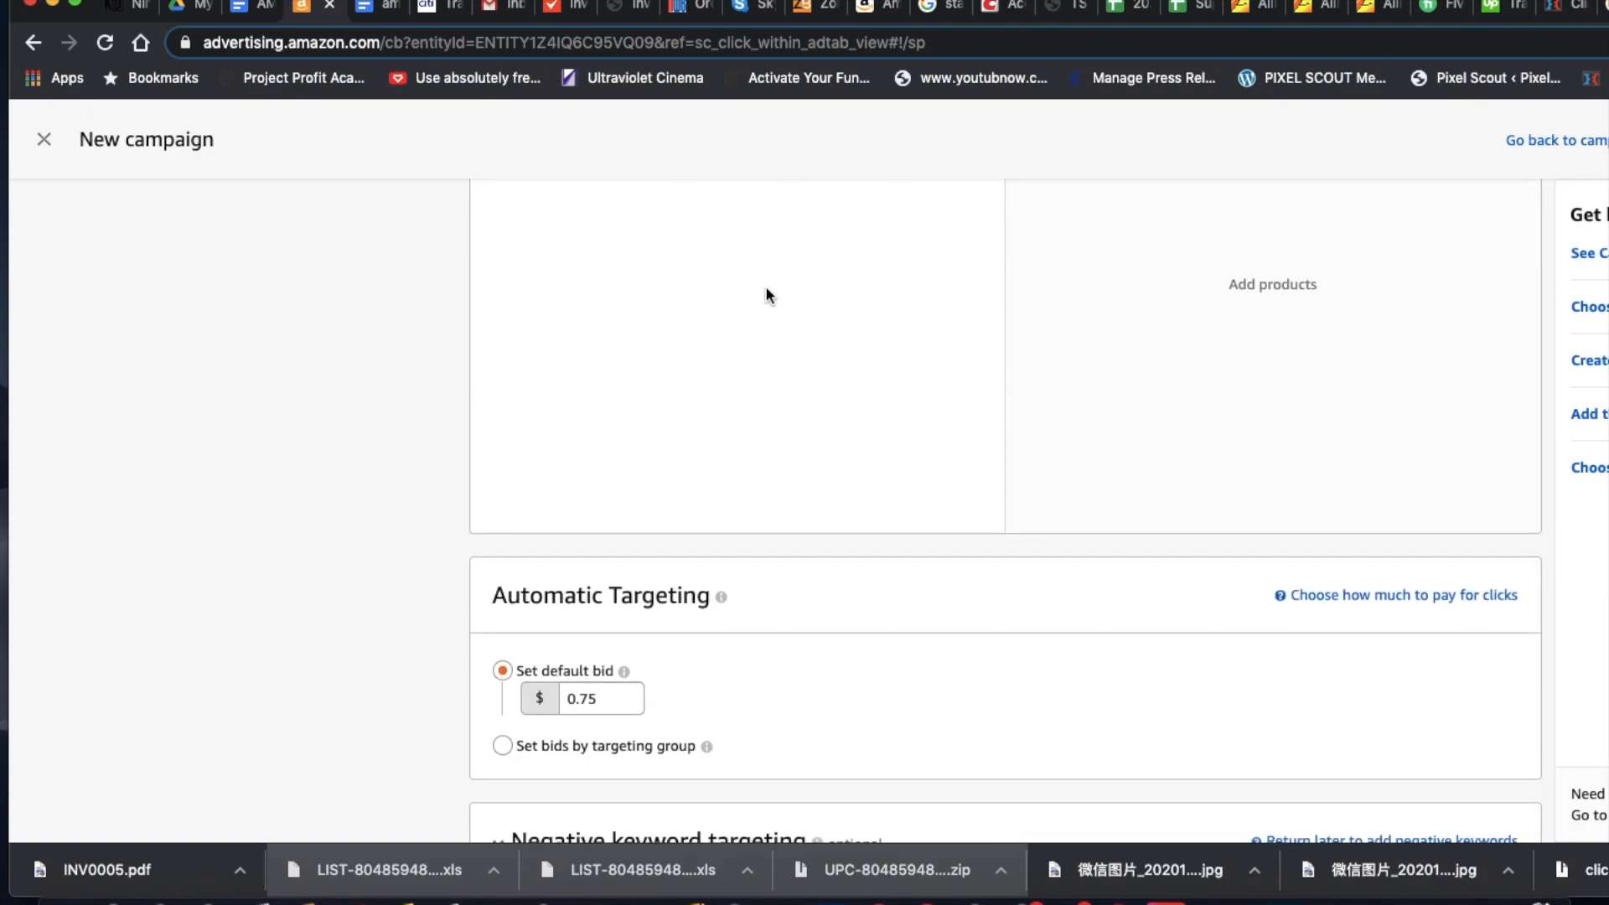
scroll(766, 289, up, 3)
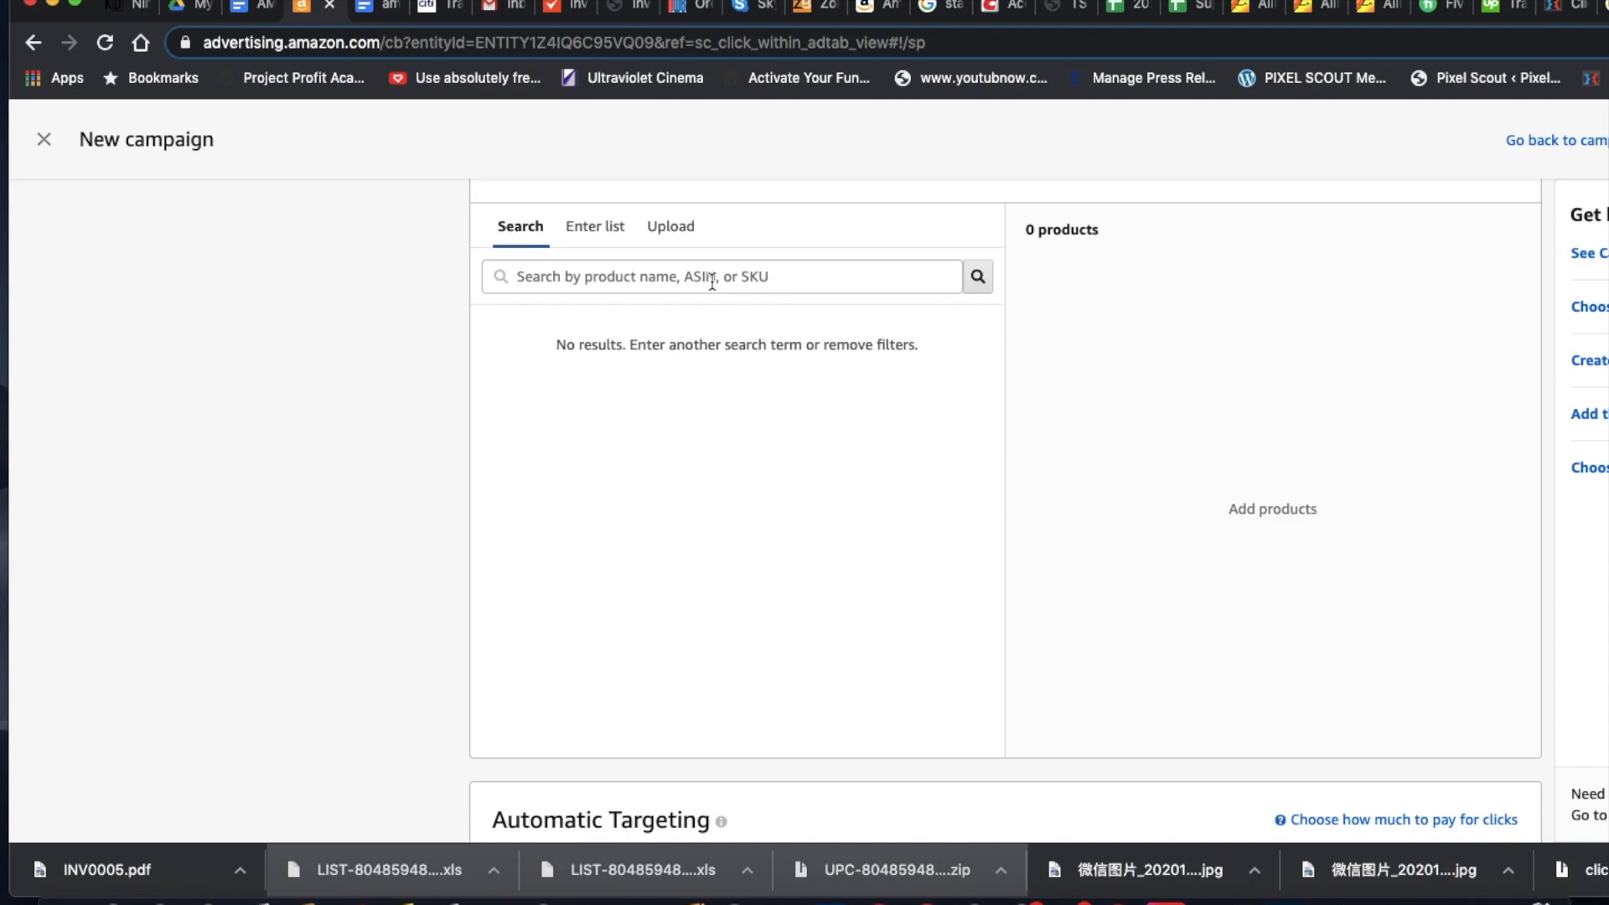
scroll(881, 533, down, 5)
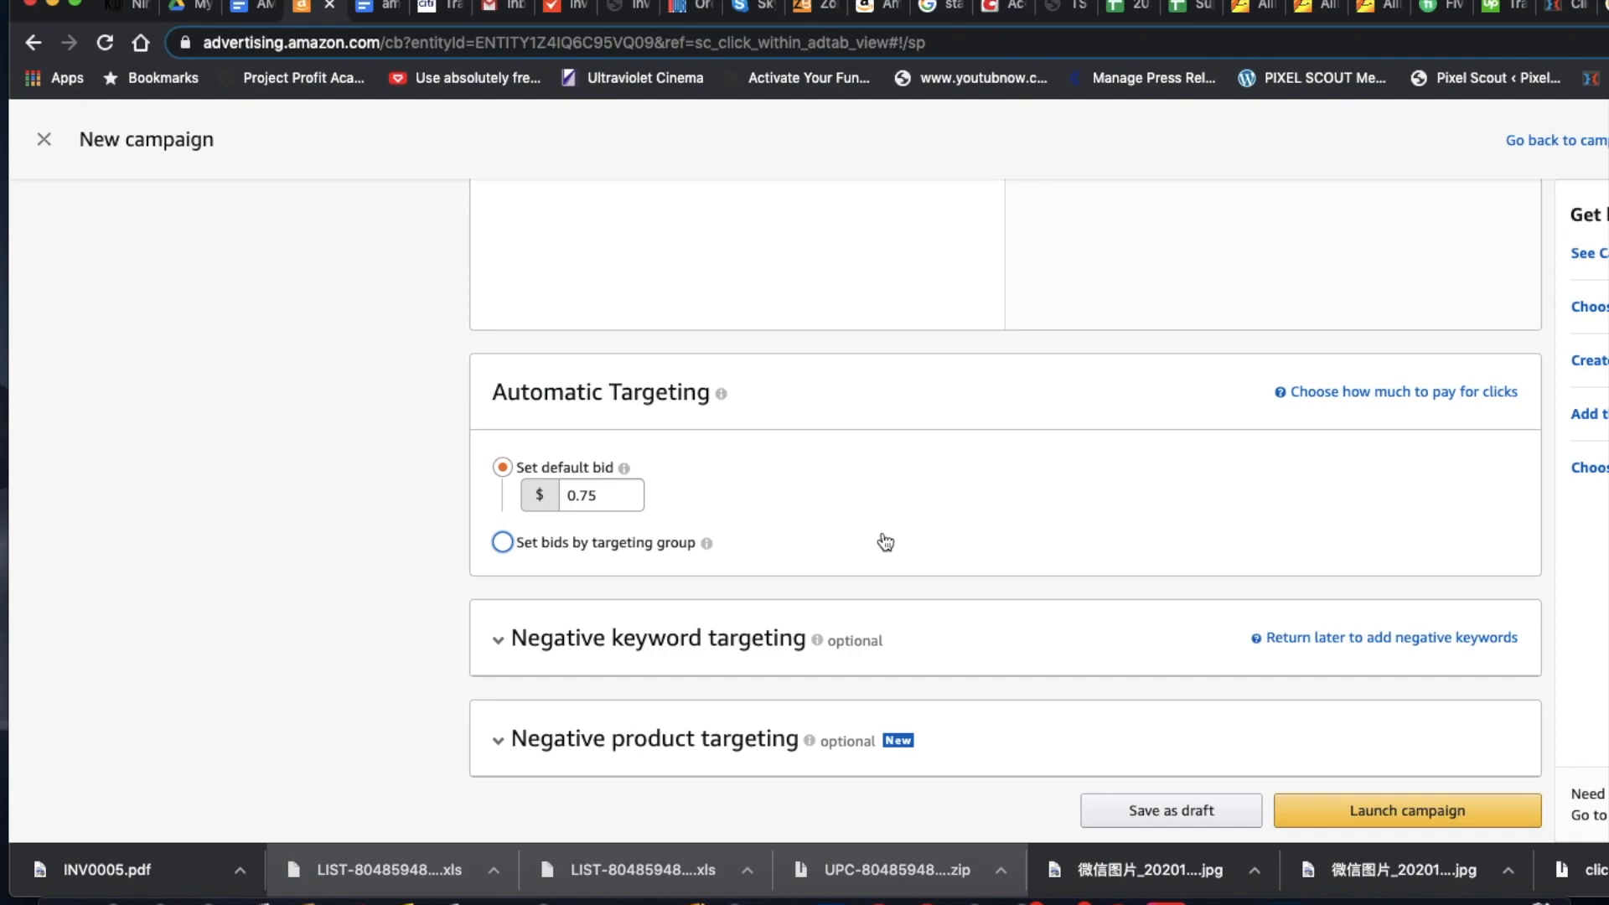
scroll(886, 543, down, 1)
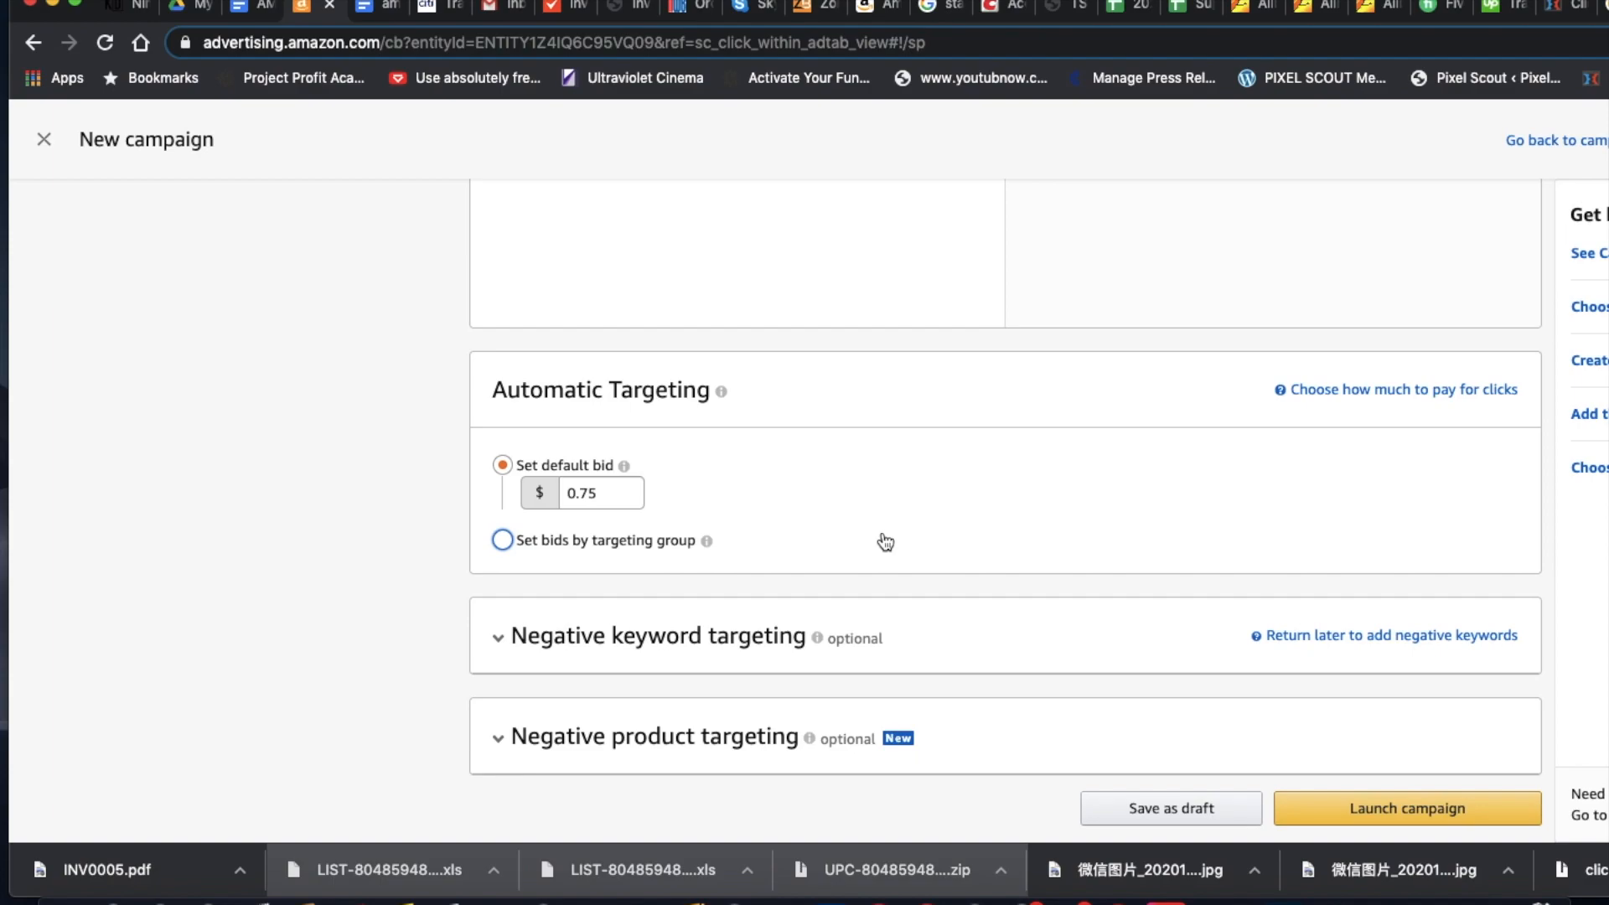
scroll(885, 543, down, 3)
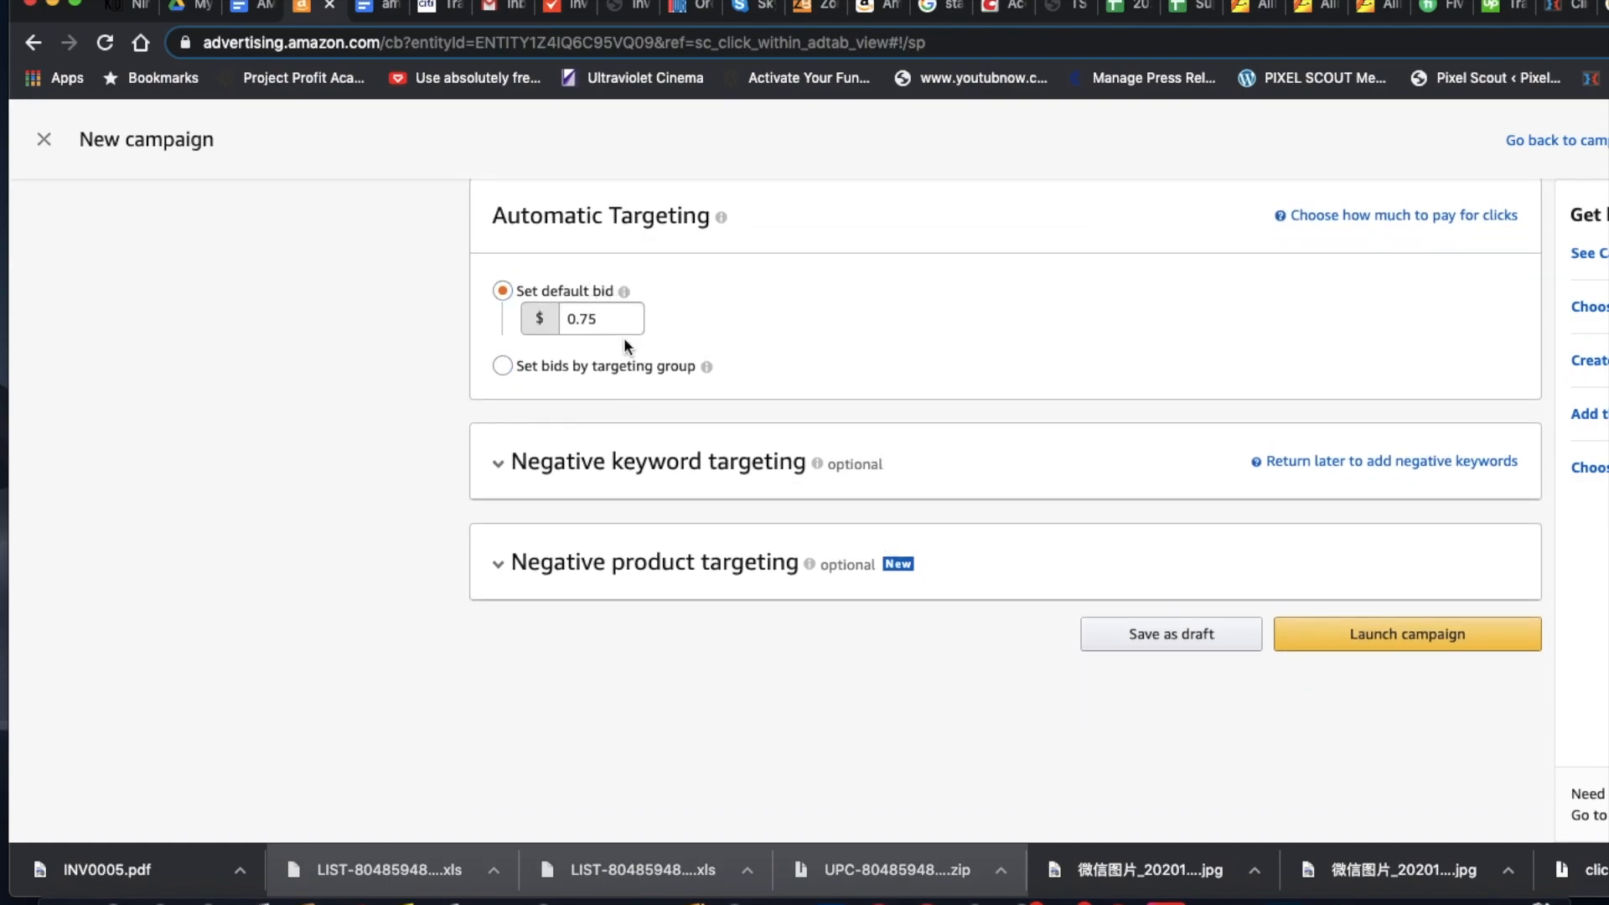
Set the default bid for automatic targeting to $0.77.
click(609, 324)
key(BackSpace)
text(7)
Expand the optional negative keyword targeting section to view its match types and keyword entry, and collapse it again.
scroll(793, 442, down, 2)
click(696, 416)
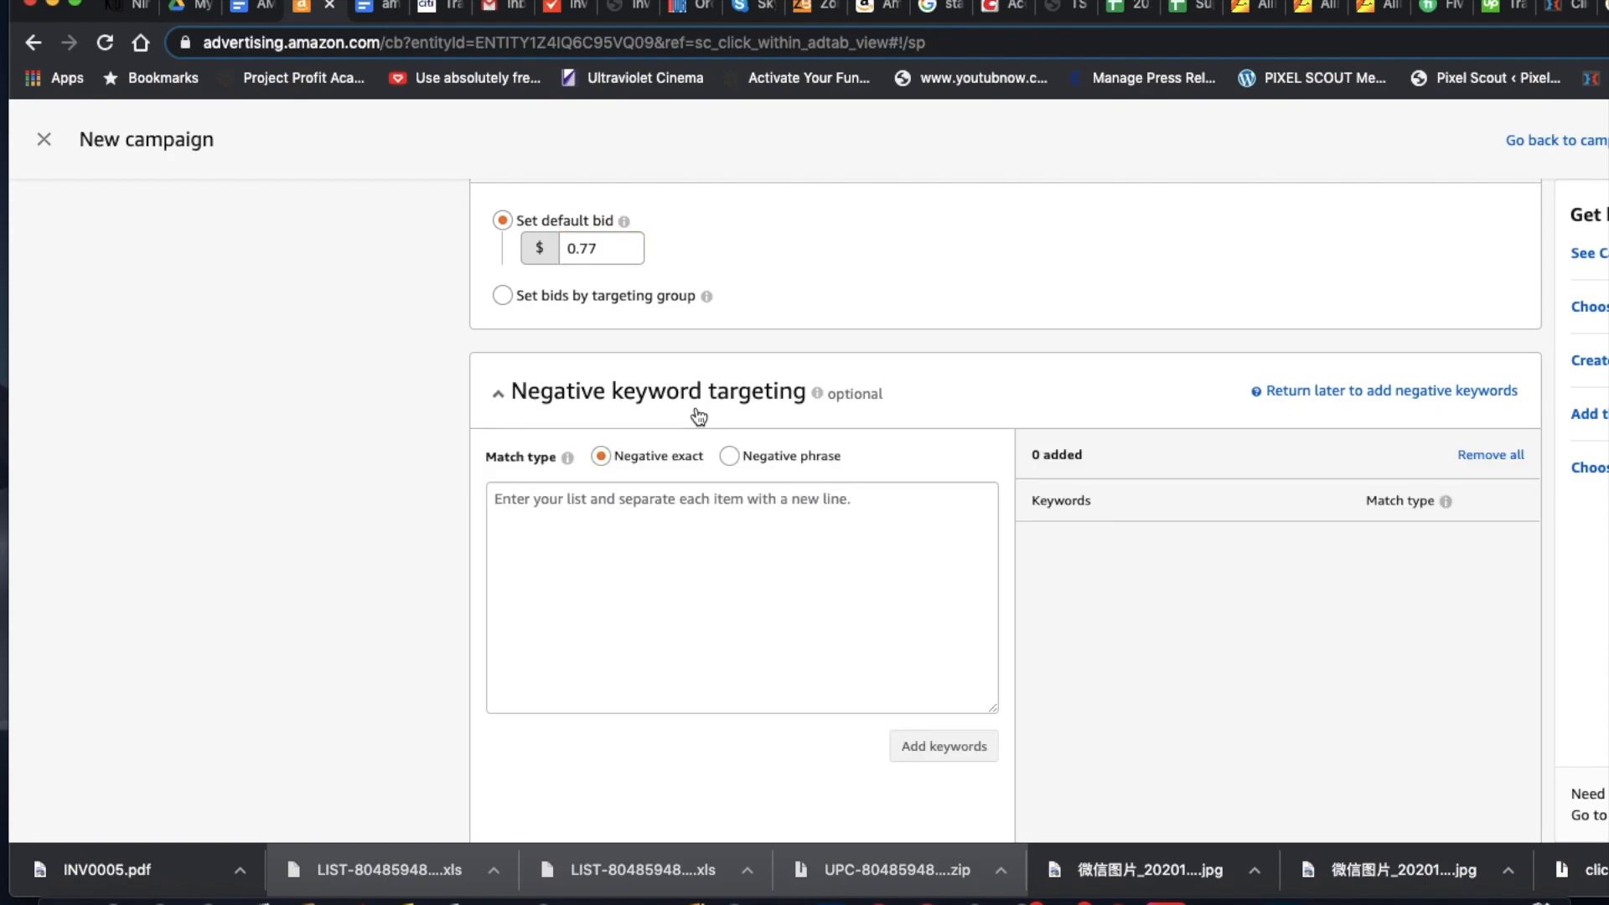
click(697, 416)
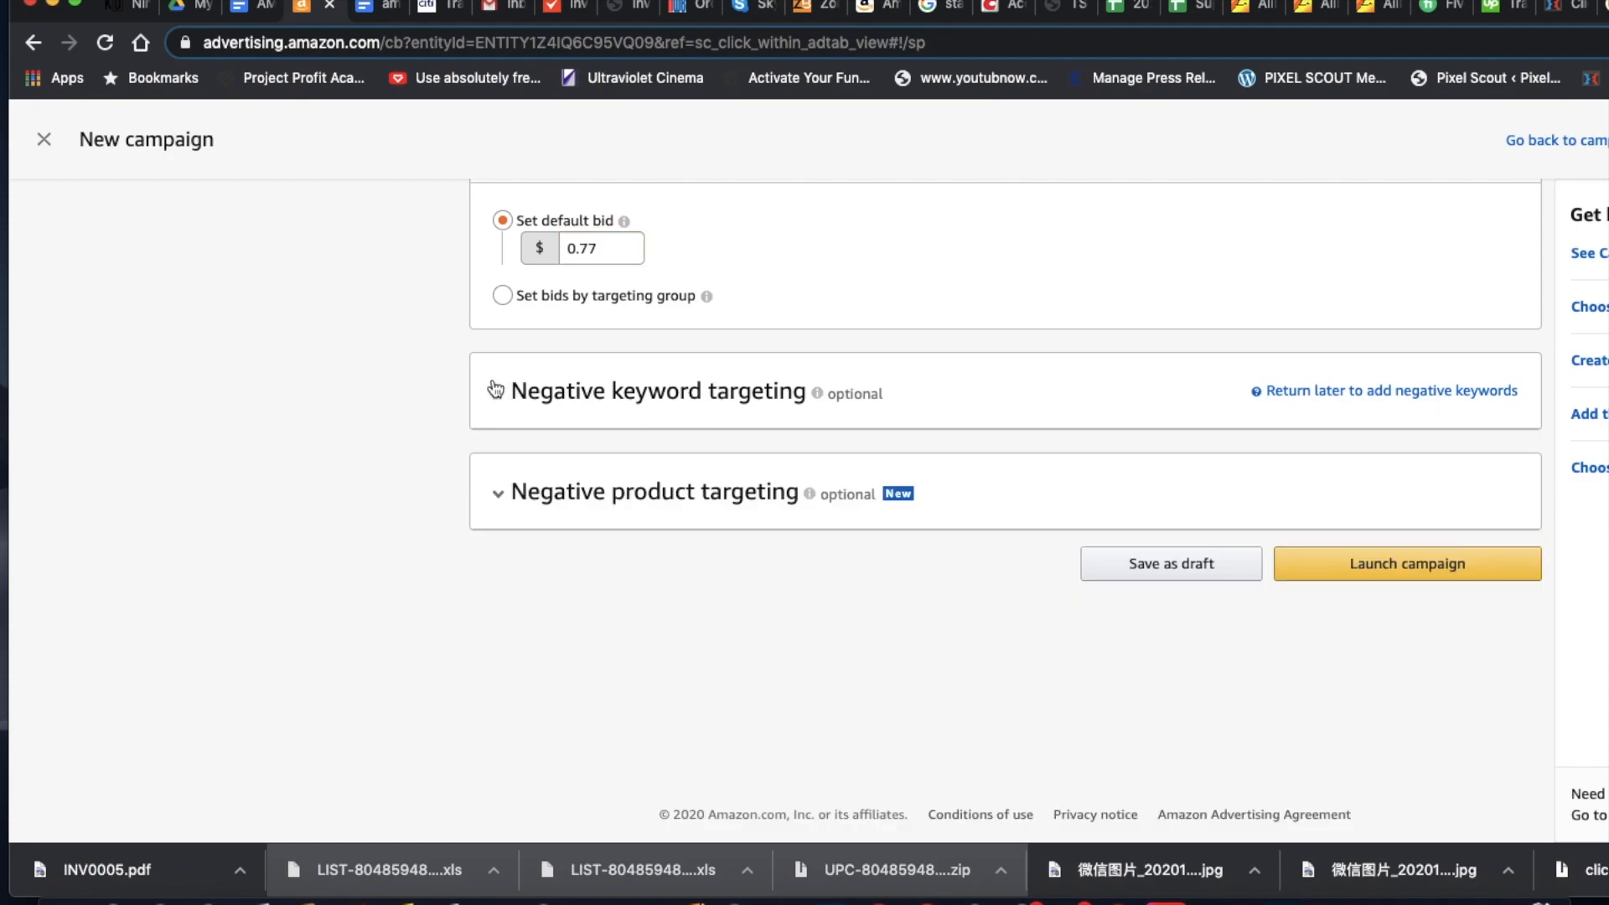
Review the new campaign's form, from the campaign settings to the ad group, its products and the automatic targeting bid.
scroll(626, 237, up, 2)
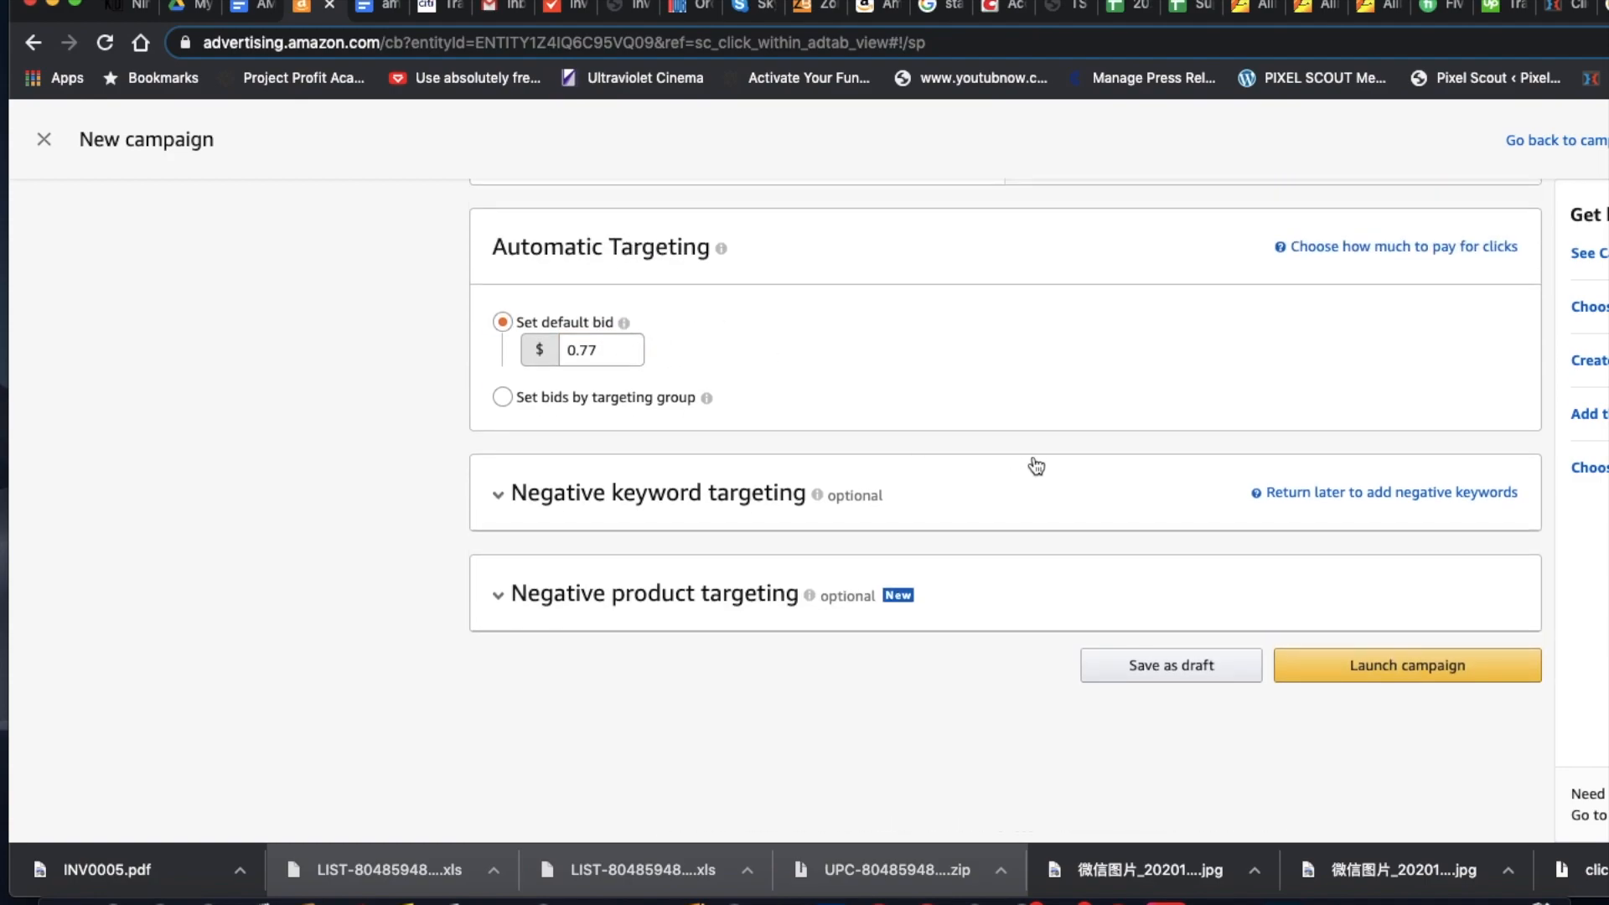
scroll(1032, 456, up, 10)
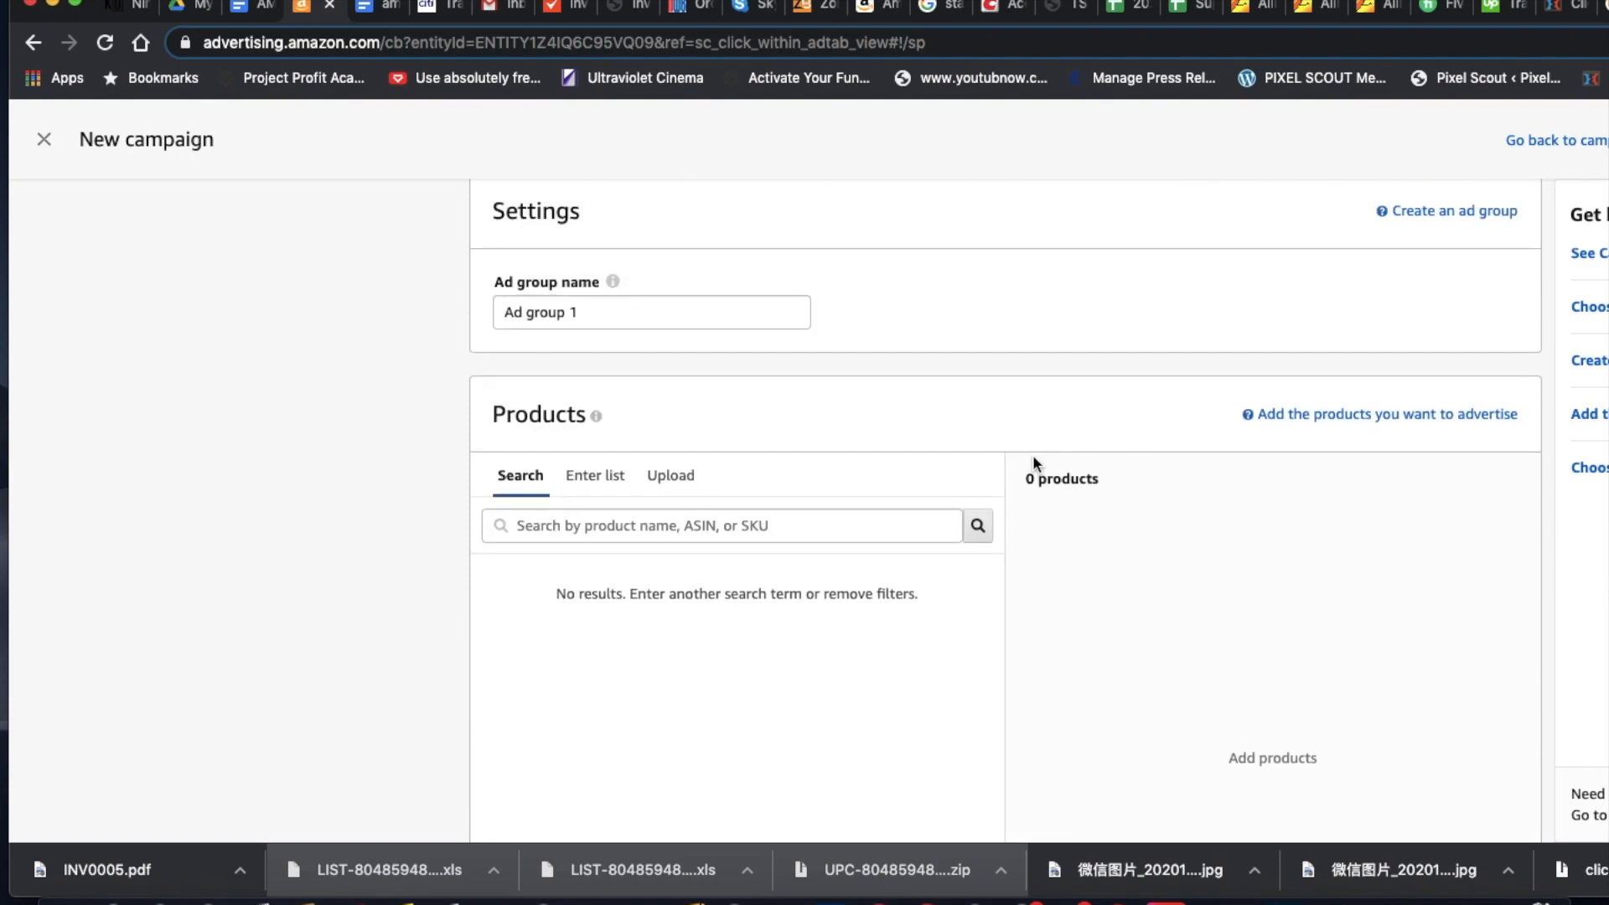
scroll(758, 532, down, 4)
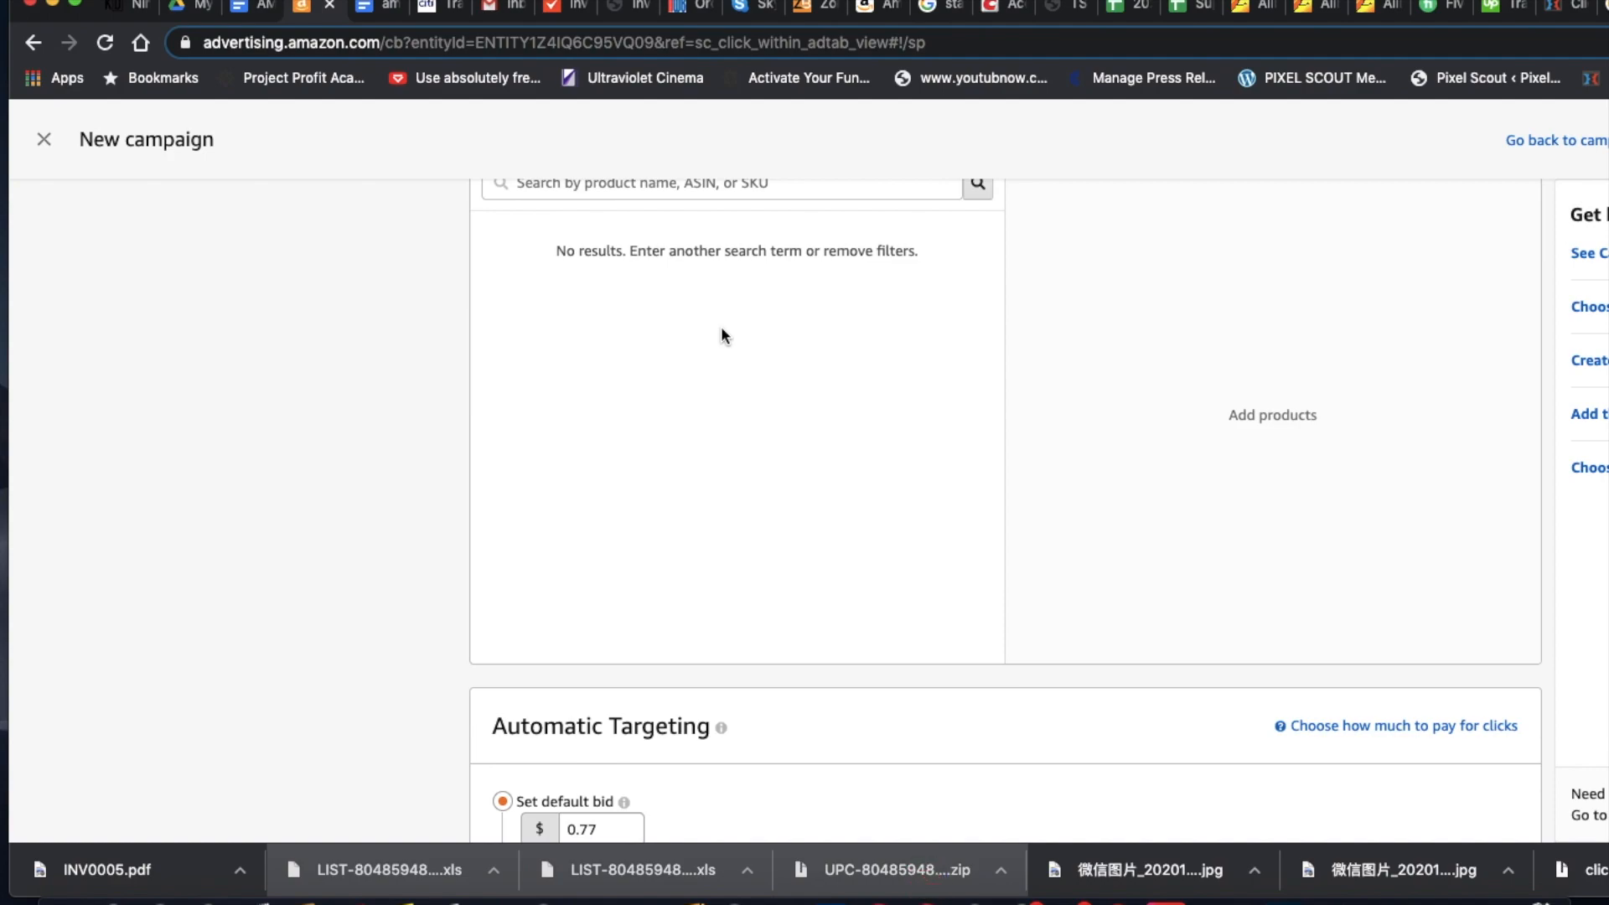
scroll(723, 335, down, 5)
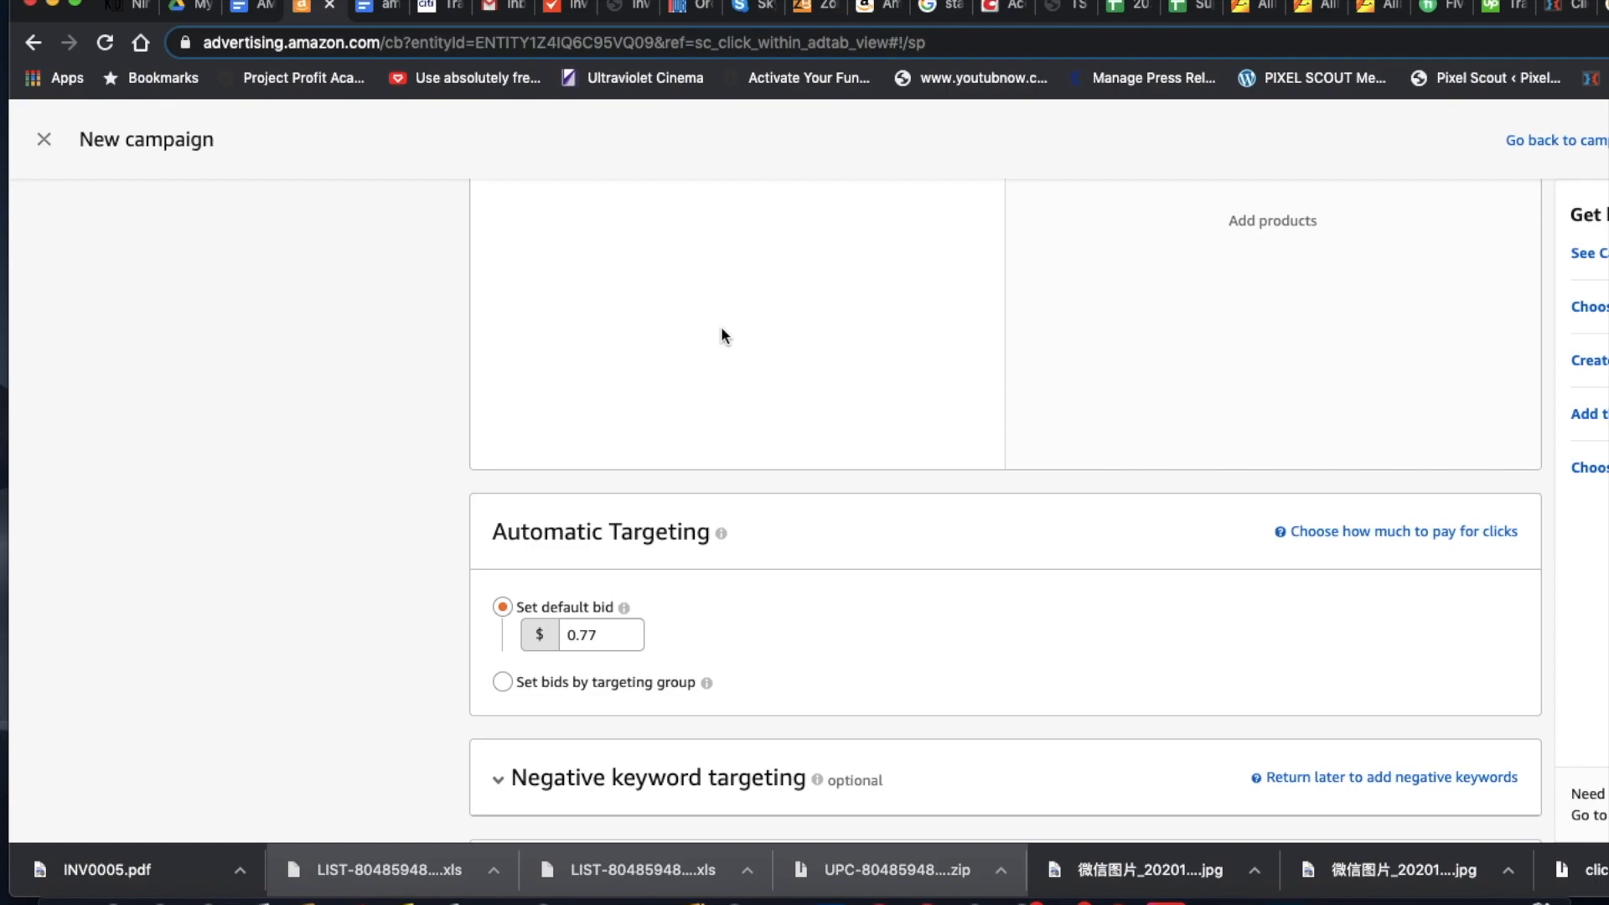
scroll(723, 335, up, 15)
scroll(722, 335, up, 8)
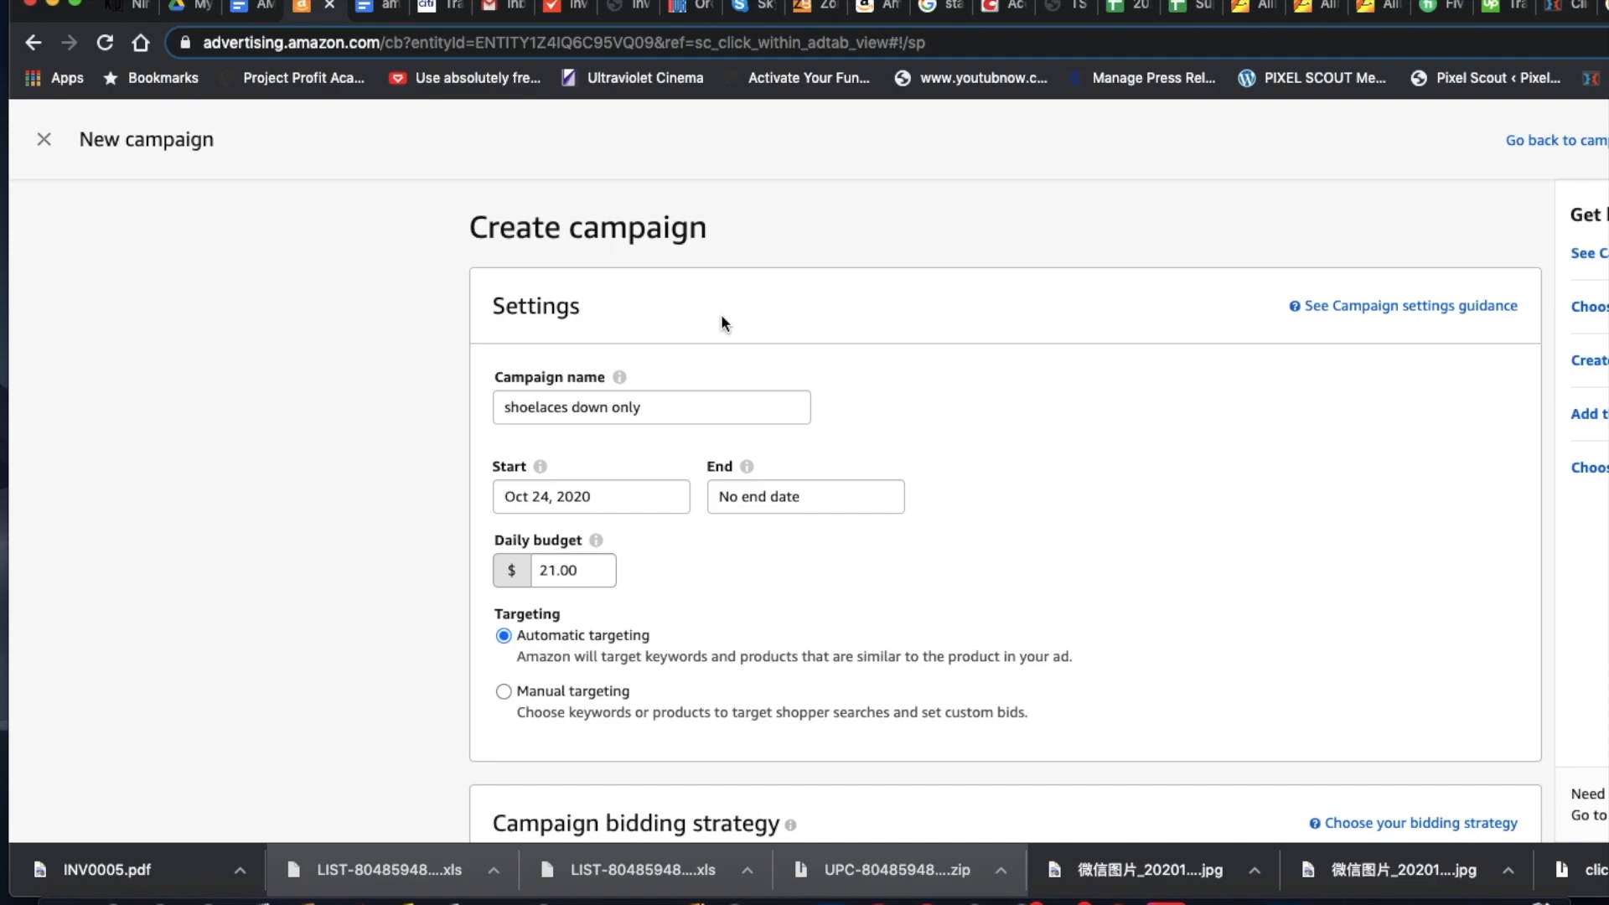
scroll(724, 323, up, 1)
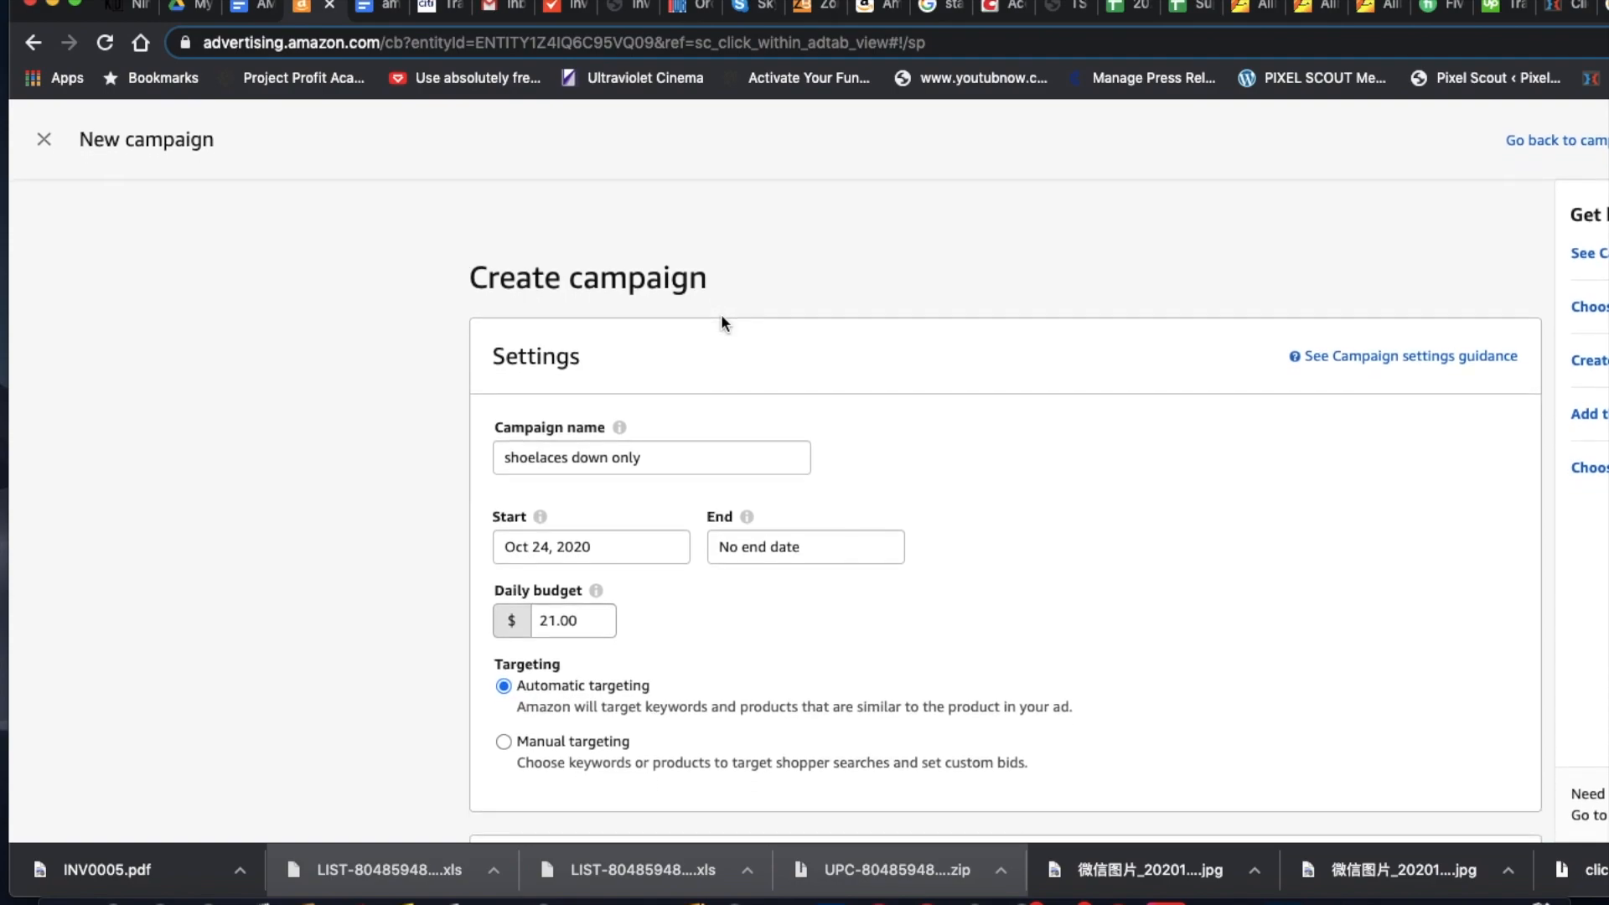
scroll(724, 322, down, 1)
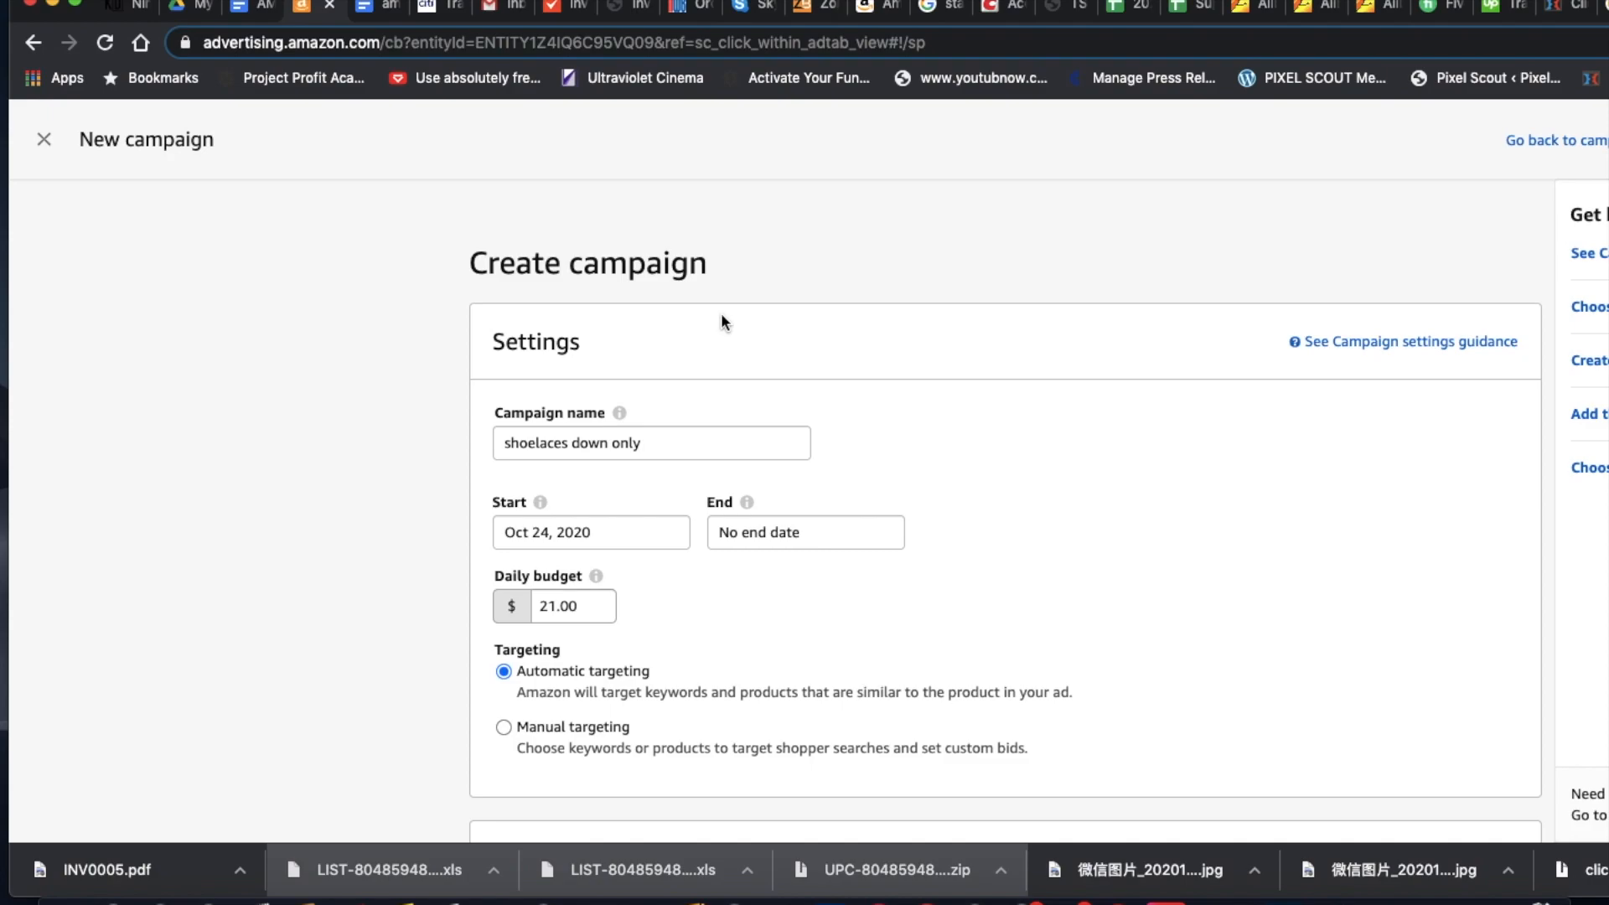
scroll(723, 323, down, 10)
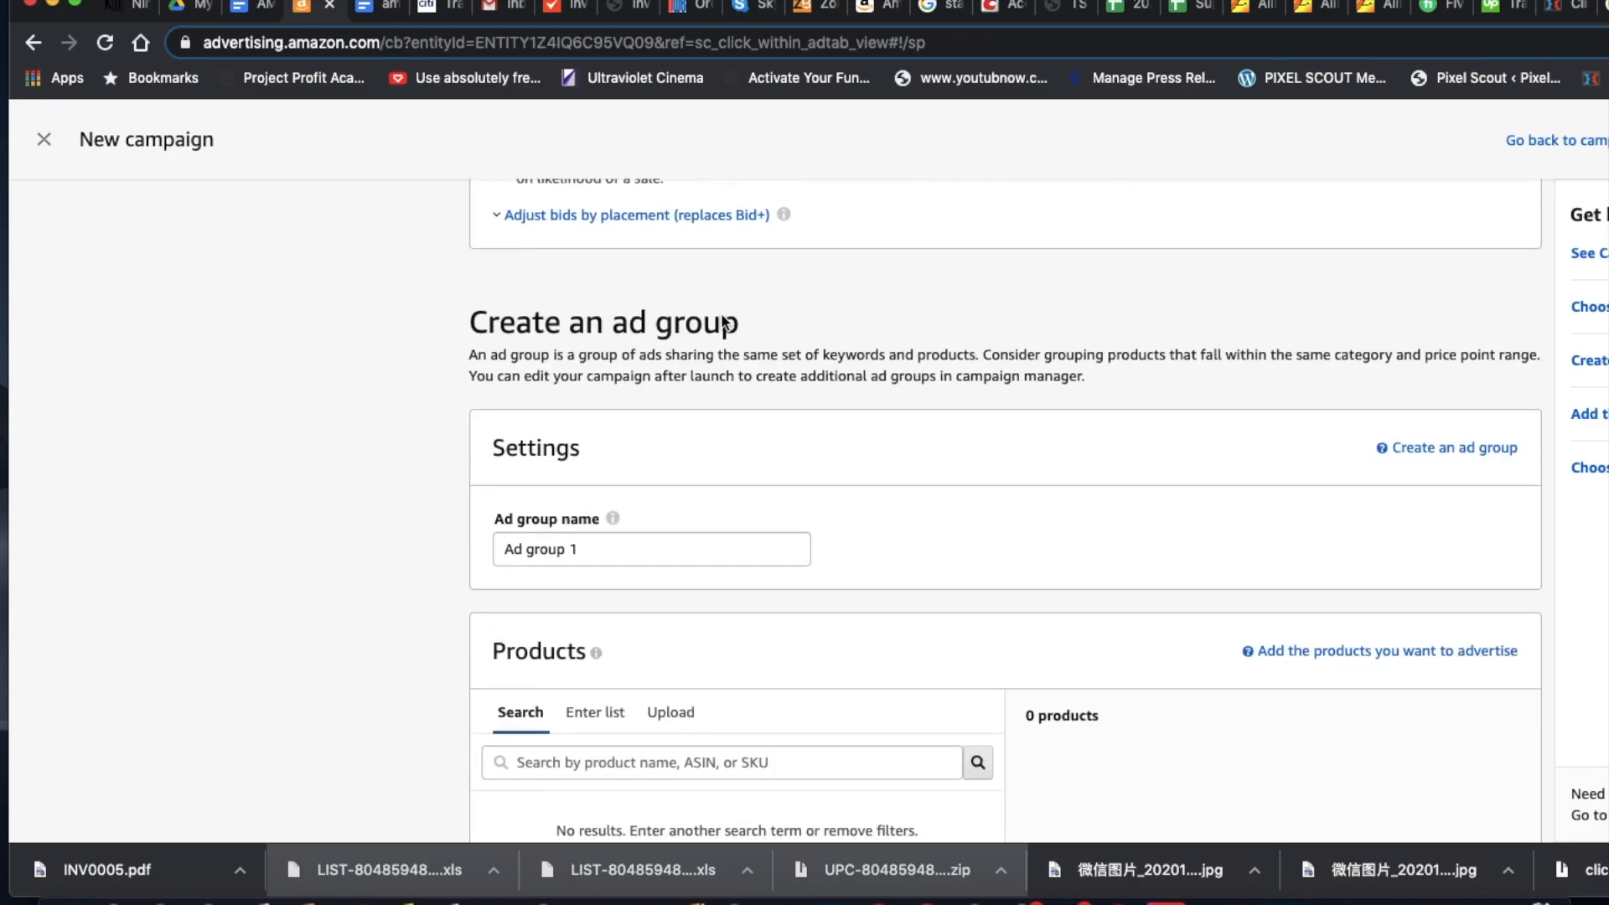
scroll(723, 318, down, 8)
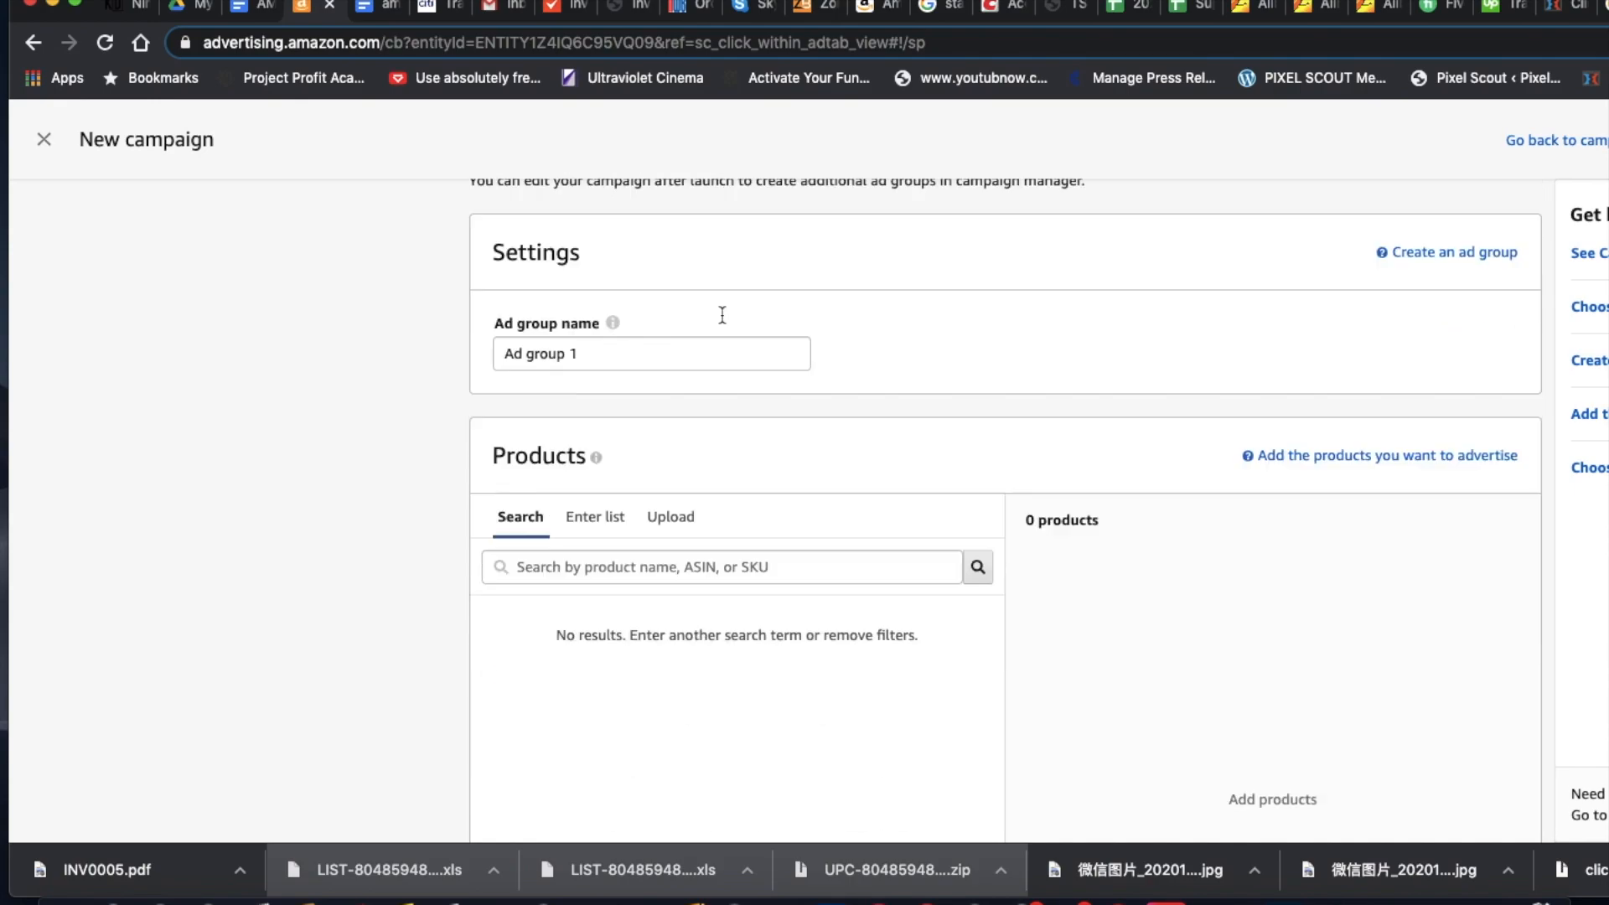